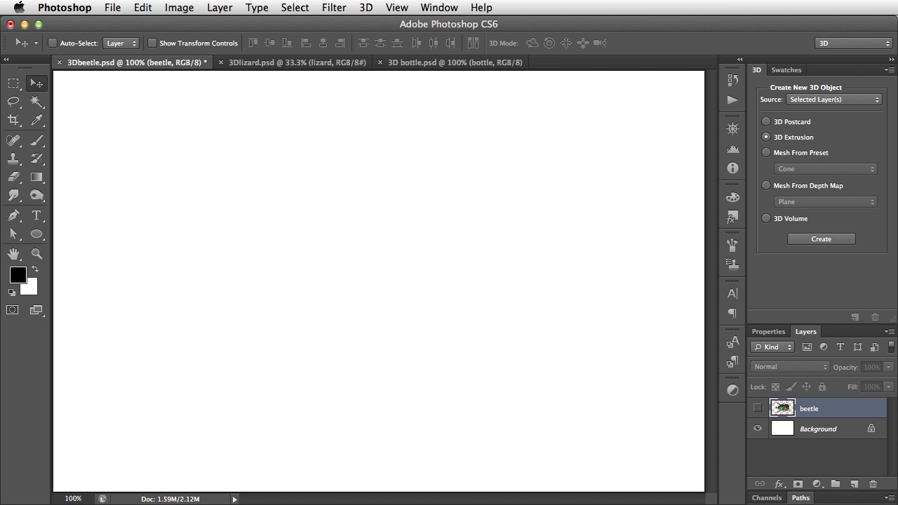
# Show the beetle layer, then hide and re-show the white Background to check the cutout's transparency
pyautogui.click(758, 408)
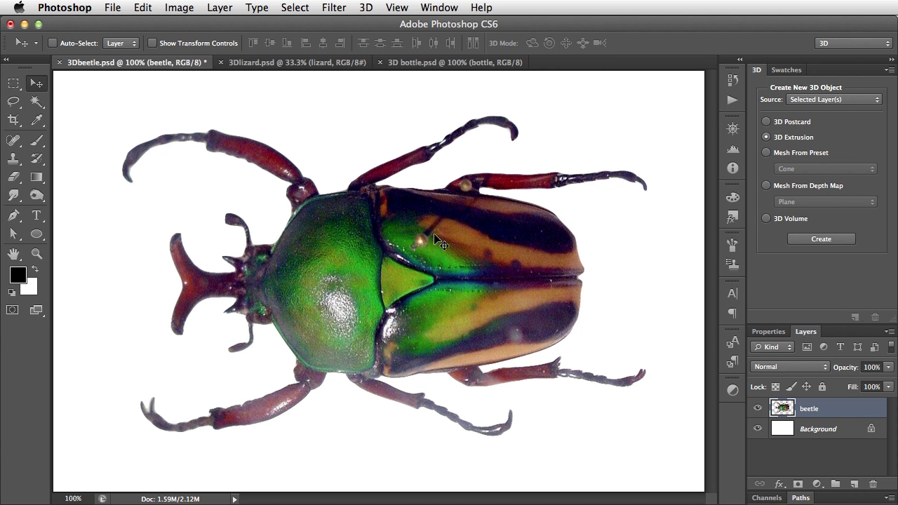
pyautogui.click(758, 429)
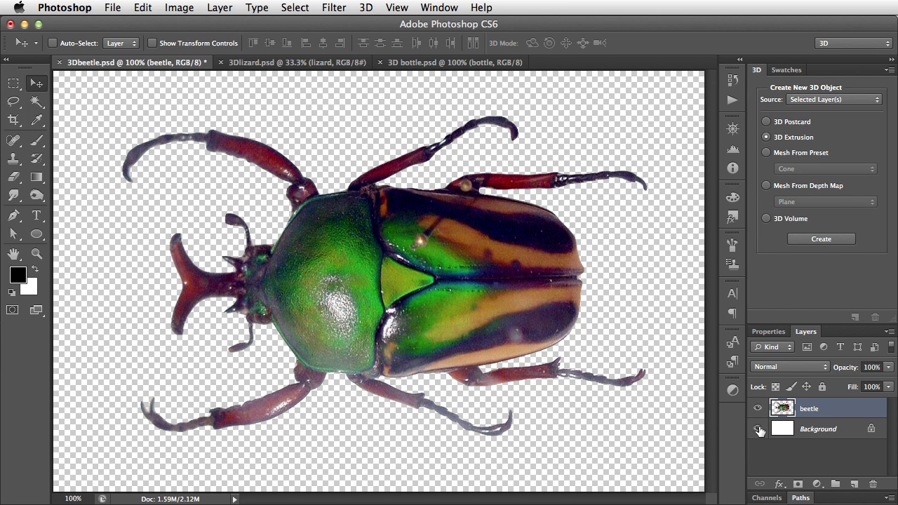
pyautogui.click(757, 429)
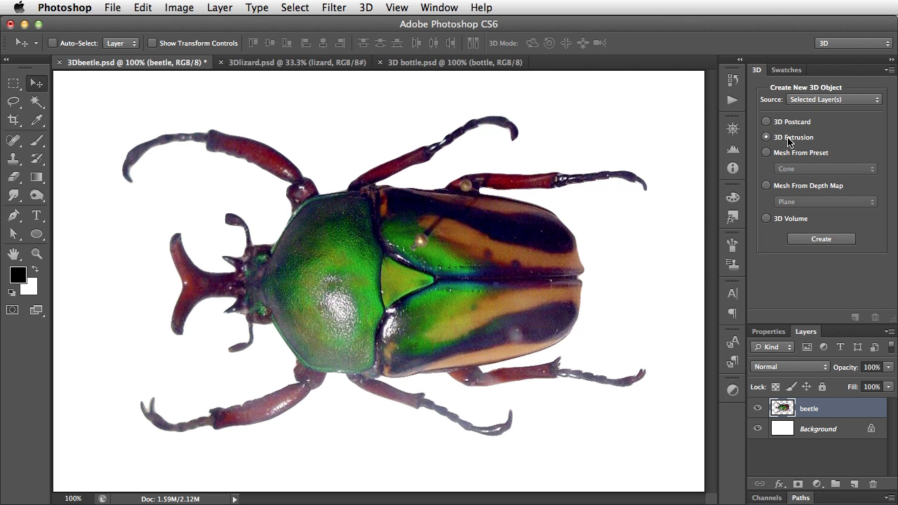
# Create a 3D extrusion from the beetle layer and inspect its inflation and extrusion materials
pyautogui.click(822, 239)
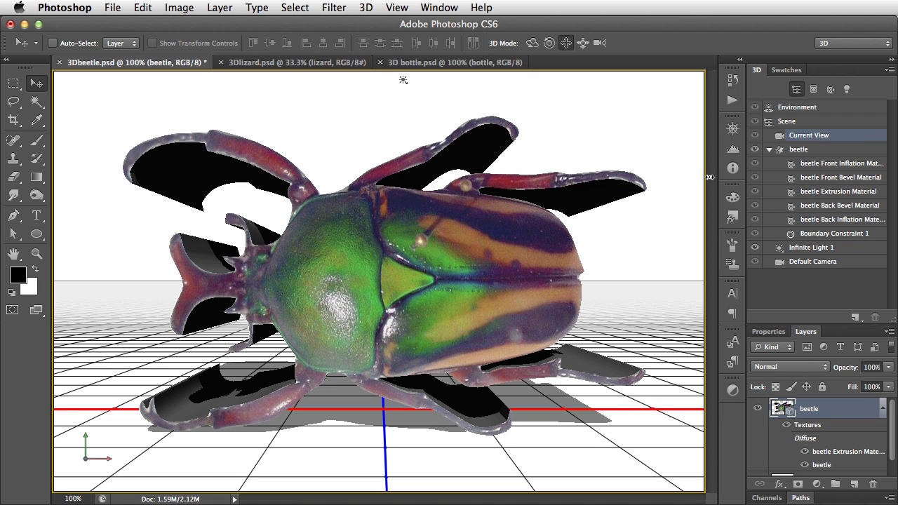
pyautogui.click(512, 337)
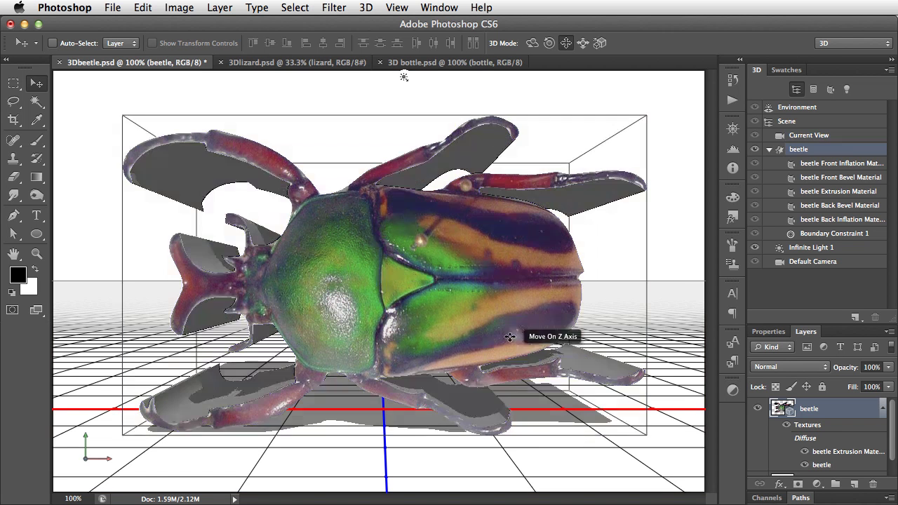
pyautogui.click(523, 360)
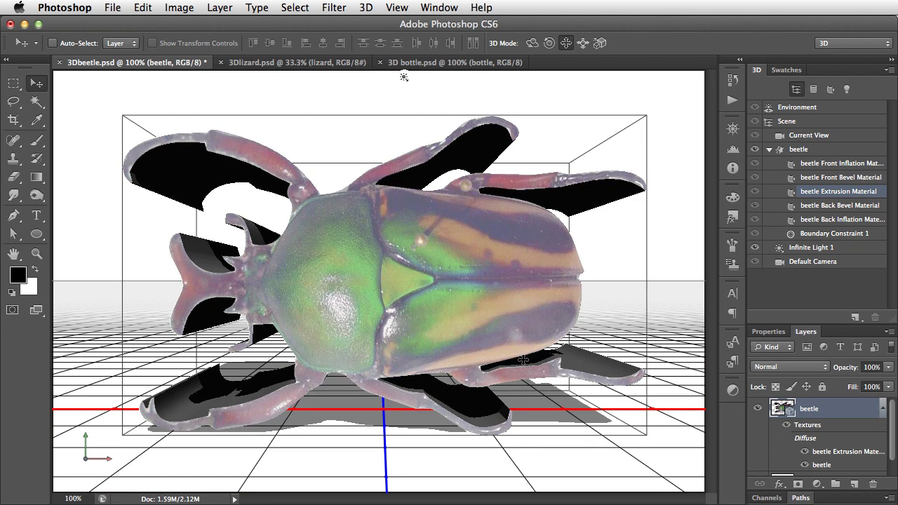
pyautogui.click(533, 407)
# Tilt the beetle mesh back on its X axis to reveal its sides, moving it lower and closer
pyautogui.click(518, 284)
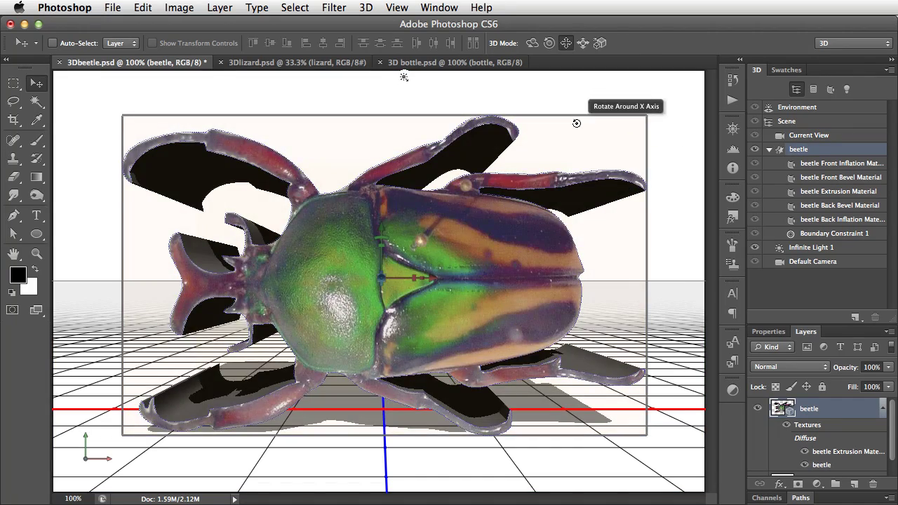
pyautogui.moveTo(576, 123); pyautogui.dragTo(495, 289)
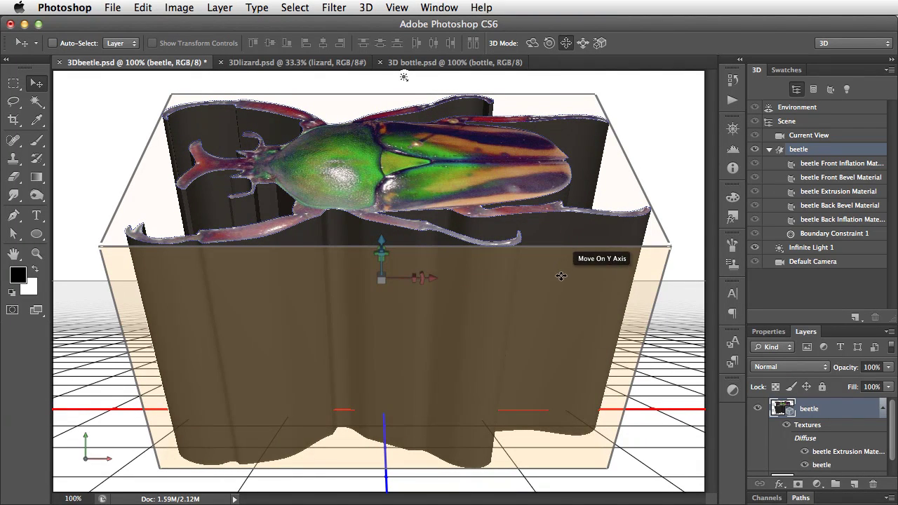
pyautogui.moveTo(565, 252); pyautogui.dragTo(425, 246)
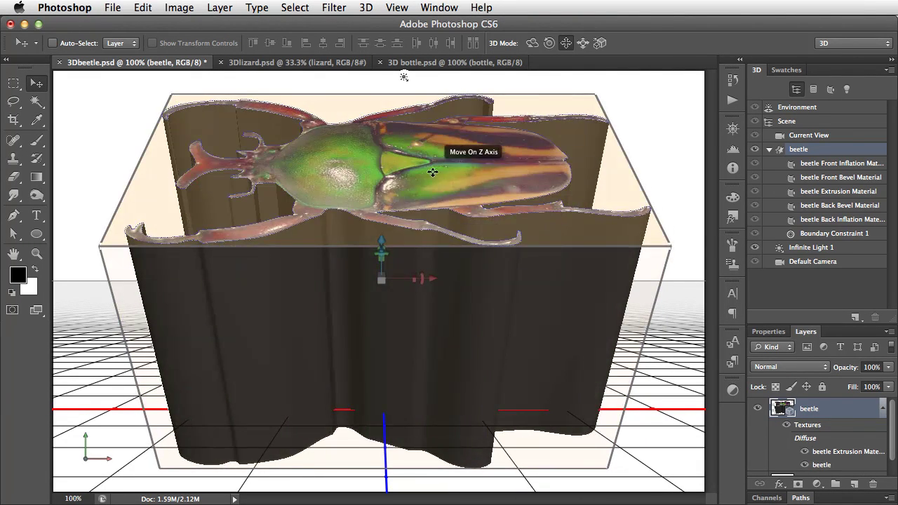
pyautogui.moveTo(430, 170); pyautogui.dragTo(421, 250)
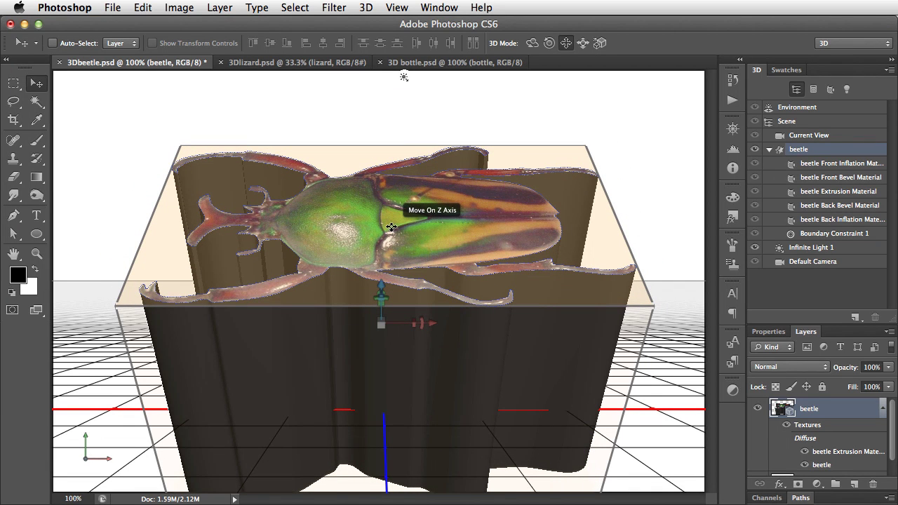
# Test and undo a twist on the beetle mesh, then inflate its front surface with the Inflation Strength handle
pyautogui.moveTo(393, 219); pyautogui.dragTo(376, 337)
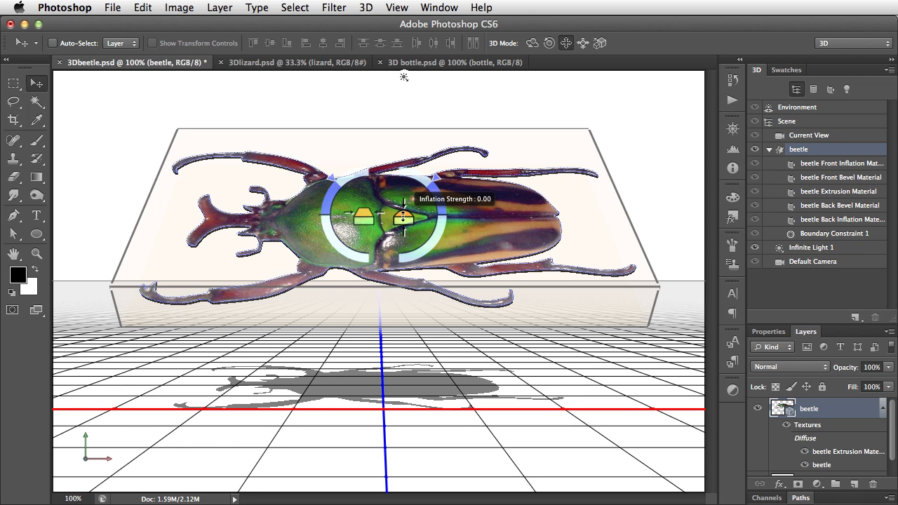
pyautogui.moveTo(403, 218); pyautogui.dragTo(405, 187)
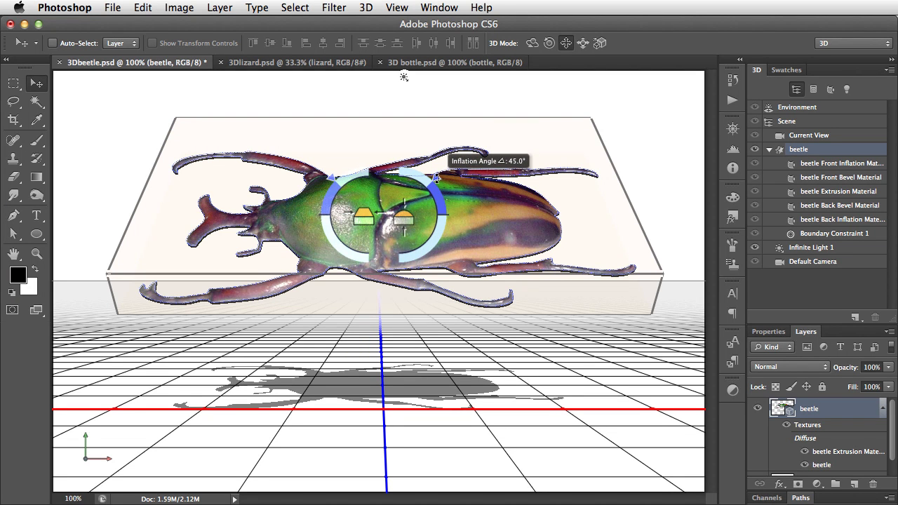
# Rotate the beetle on Z, move it closer, and raise inflation angle to about 80° and strength to about 14.85
pyautogui.moveTo(646, 295); pyautogui.dragTo(659, 252)
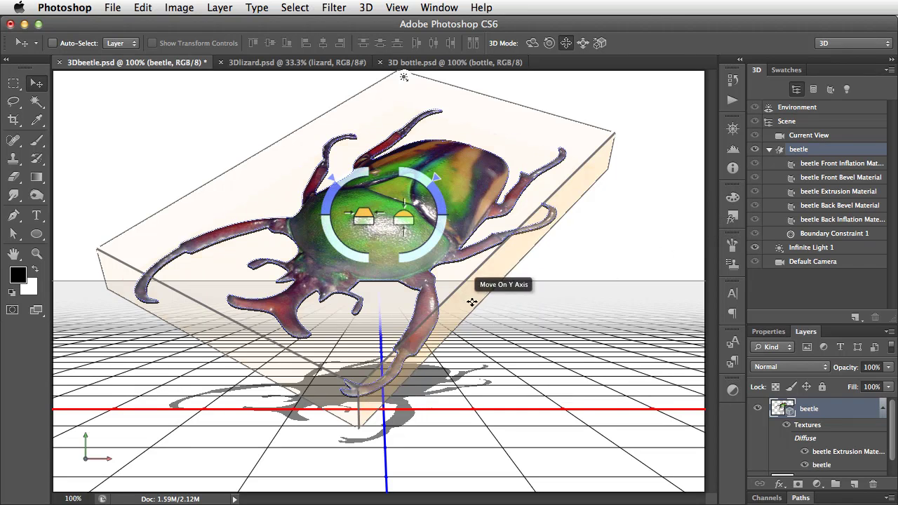
pyautogui.moveTo(375, 274); pyautogui.dragTo(527, 222)
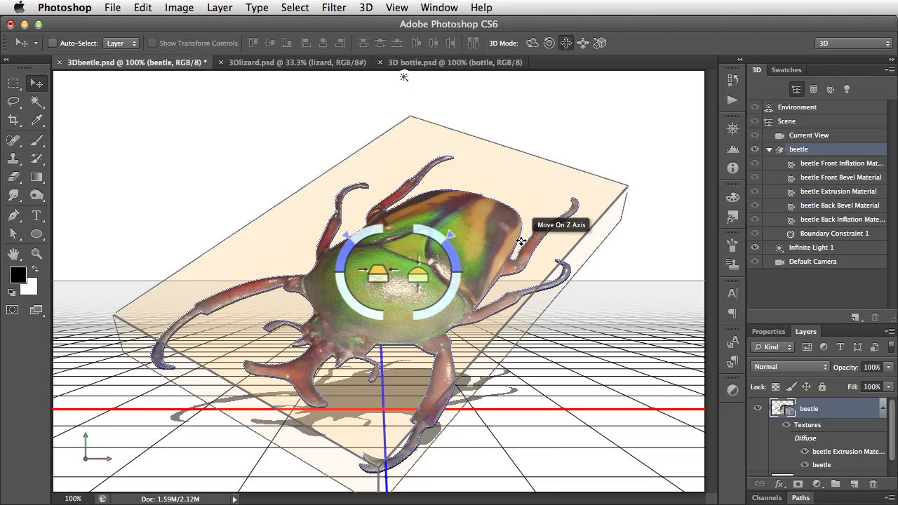
pyautogui.moveTo(449, 235); pyautogui.dragTo(405, 225)
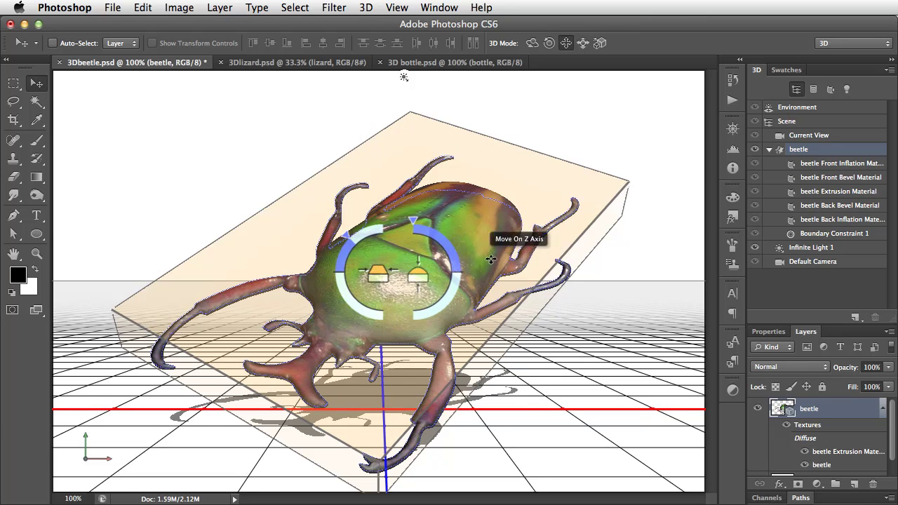
pyautogui.moveTo(417, 275); pyautogui.dragTo(420, 203)
# Orbit around the beetle and spin it on Z into a flat side-on pose, then bring up 3D bottle.psd
pyautogui.click(650, 212)
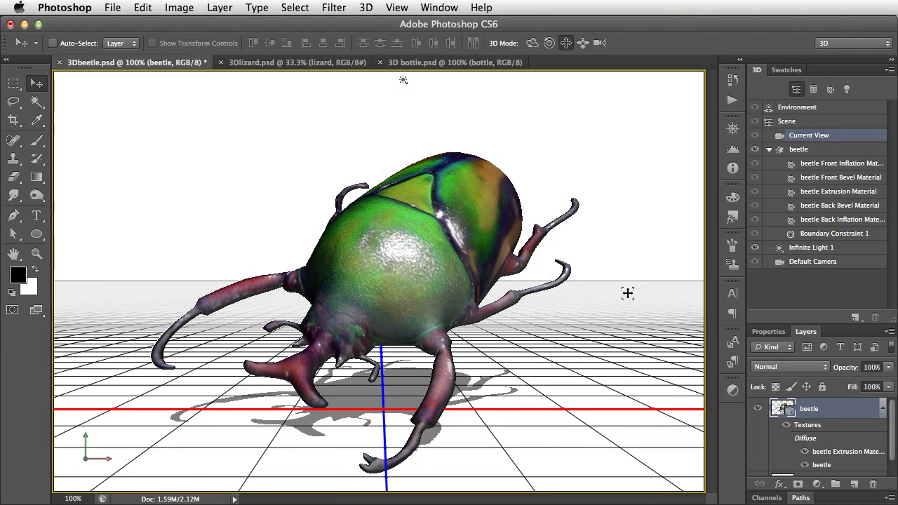
pyautogui.moveTo(588, 375); pyautogui.dragTo(520, 223)
pyautogui.click(520, 223)
pyautogui.click(510, 223)
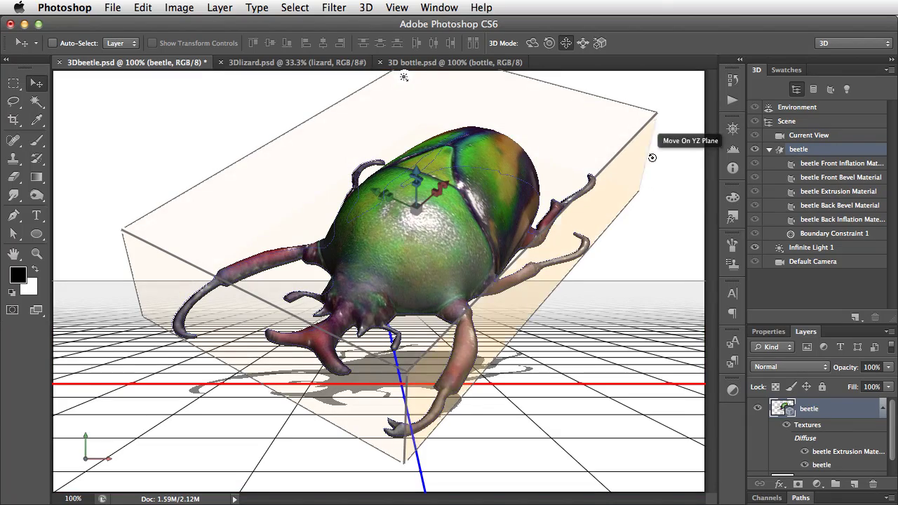
pyautogui.moveTo(642, 160); pyautogui.dragTo(646, 203)
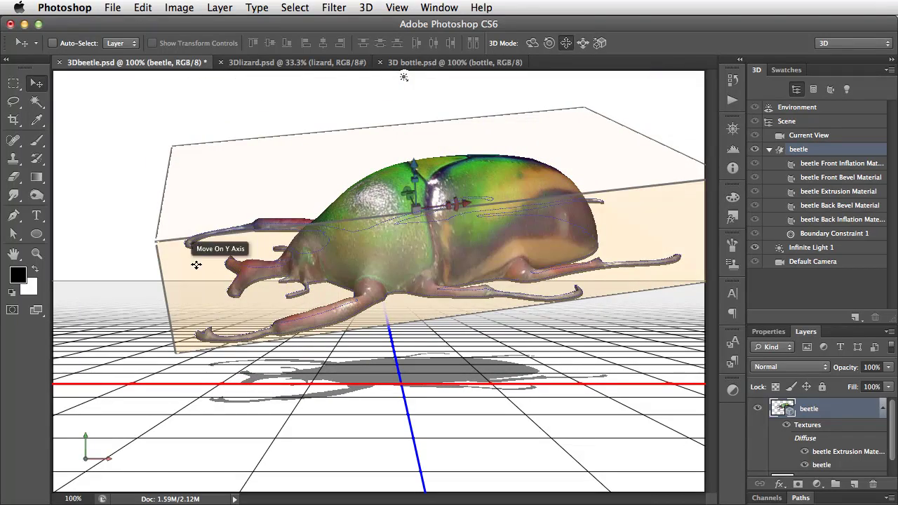
pyautogui.moveTo(161, 256); pyautogui.dragTo(471, 209)
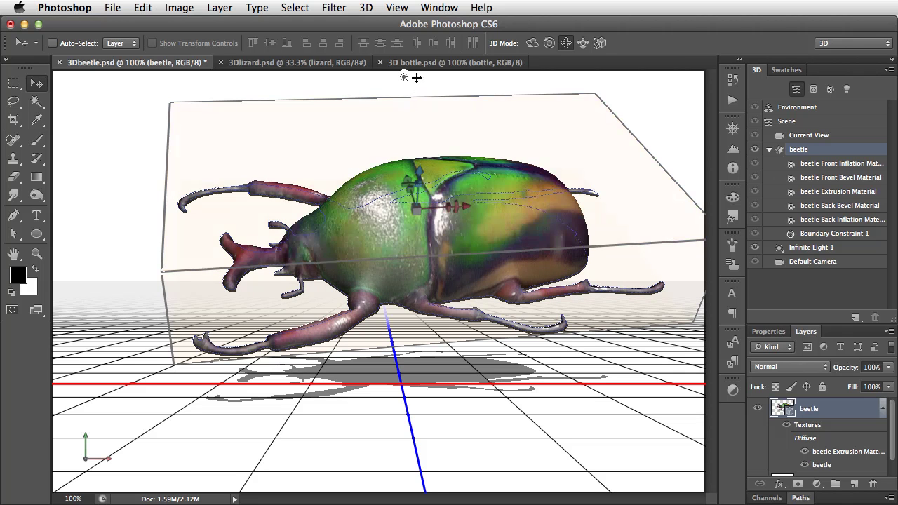
pyautogui.click(427, 64)
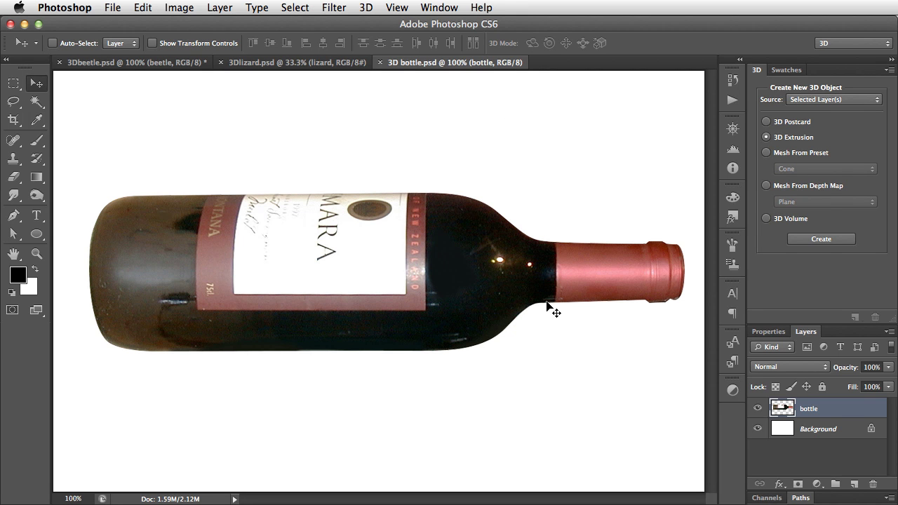
# Extrude the wine bottle layer into 3D, tilt it on its X axis, and make the extrusion shallower
pyautogui.click(825, 239)
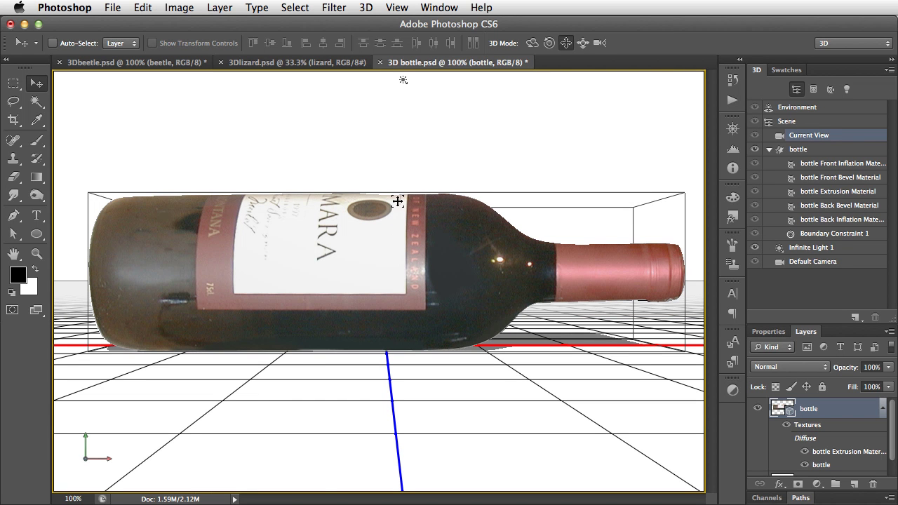
pyautogui.click(397, 228)
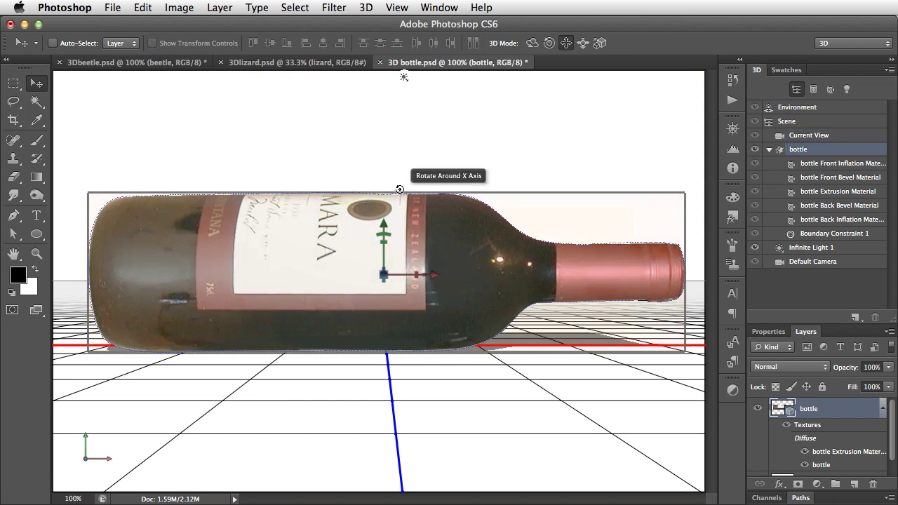
pyautogui.moveTo(399, 191); pyautogui.dragTo(394, 150)
pyautogui.moveTo(365, 201)
pyautogui.moveTo(383, 196); pyautogui.dragTo(379, 264)
# Raise the bottle's inflation angle to 72° and inflate its front into a rounded body
pyautogui.moveTo(379, 261)
pyautogui.moveTo(386, 221)
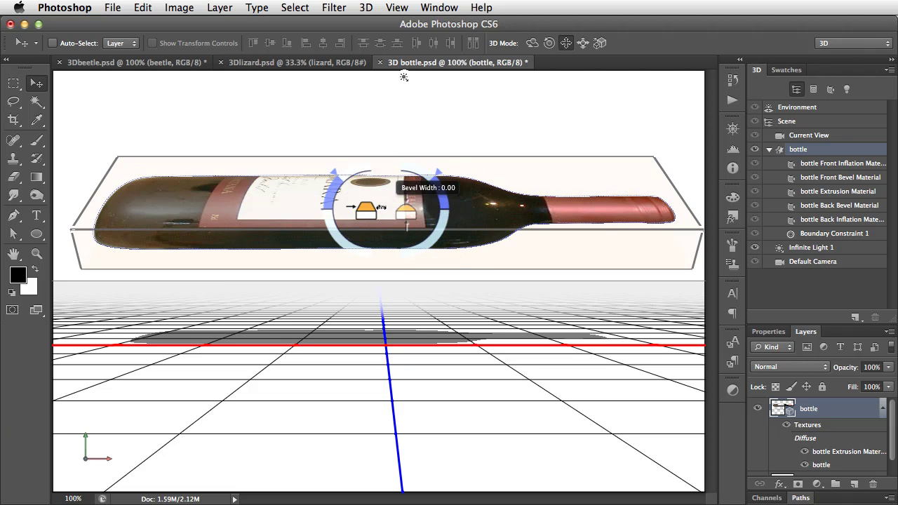
pyautogui.moveTo(432, 223); pyautogui.dragTo(391, 162)
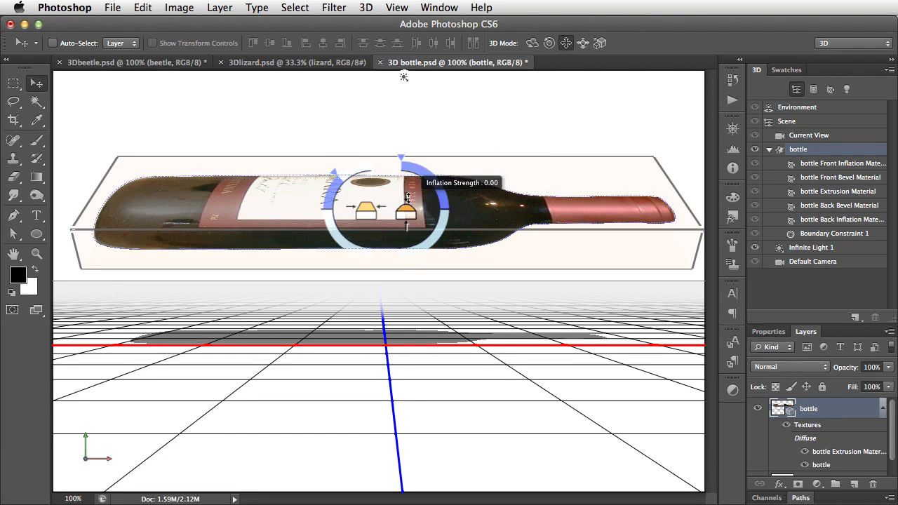
pyautogui.moveTo(403, 209); pyautogui.dragTo(408, 151)
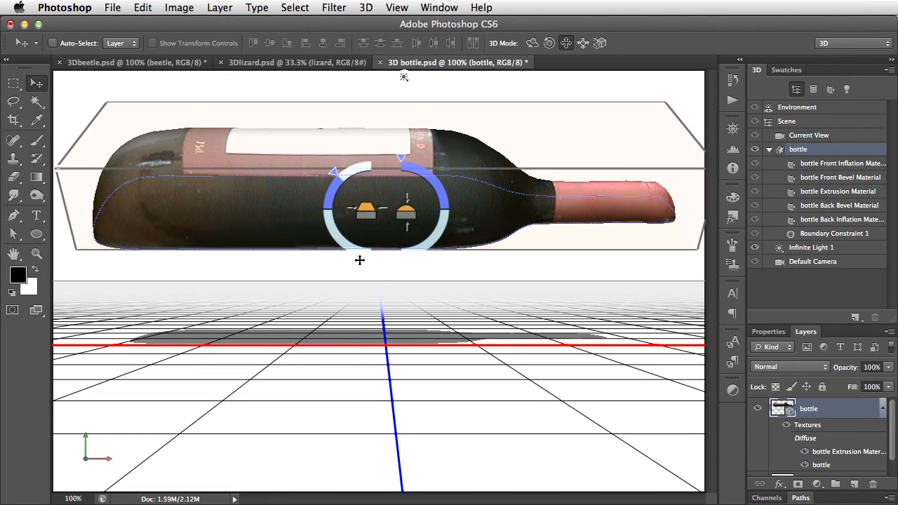
pyautogui.click(358, 261)
pyautogui.click(341, 186)
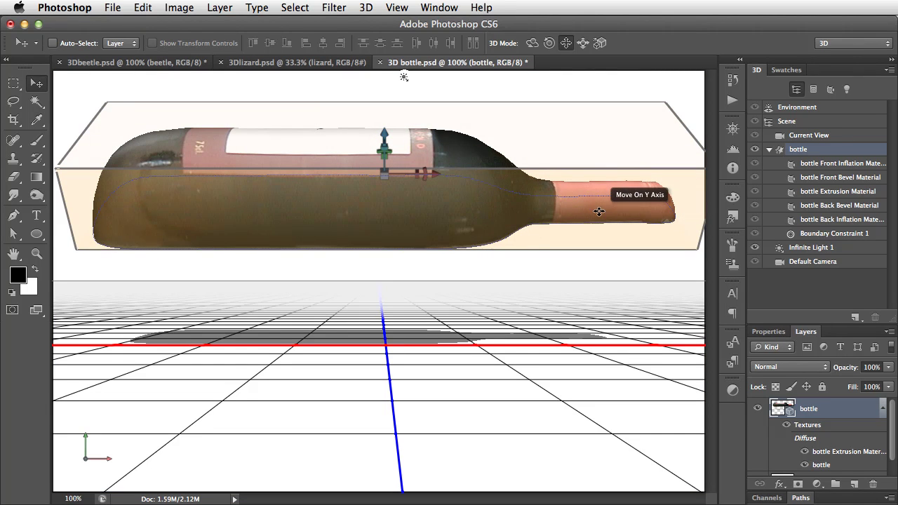
# Set the bottle mesh's Cap sides to Front and Back
pyautogui.click(772, 332)
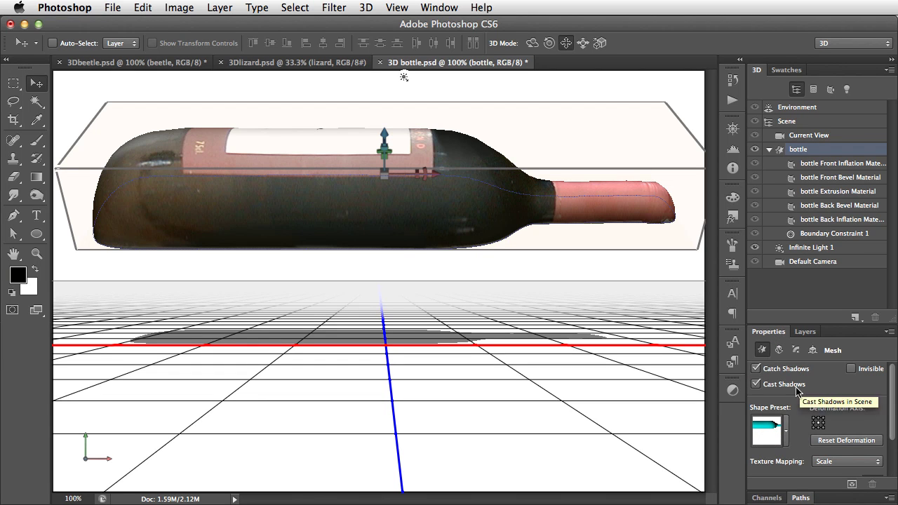
pyautogui.click(779, 350)
pyautogui.click(797, 350)
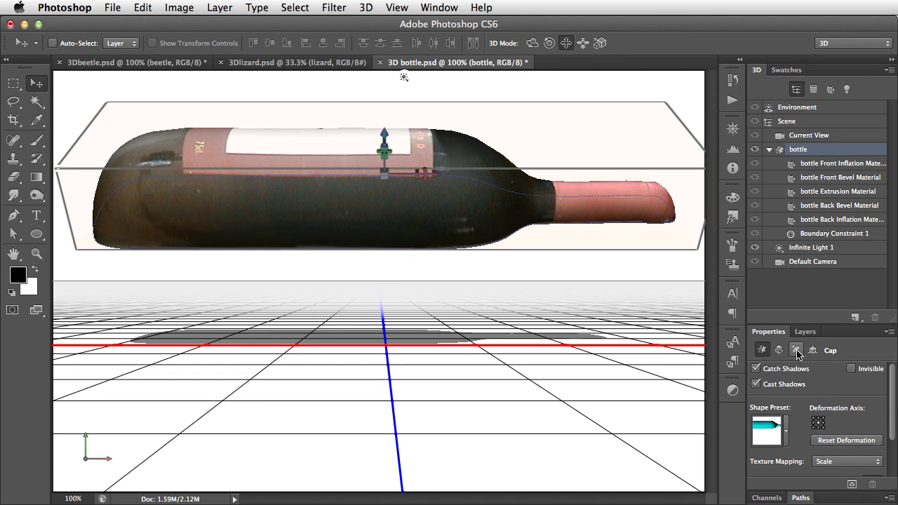
pyautogui.click(797, 350)
pyautogui.click(806, 370)
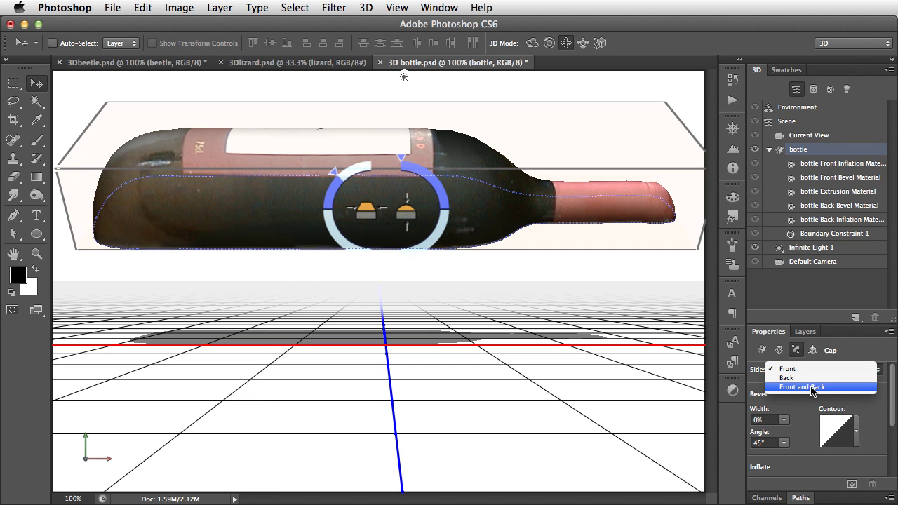
pyautogui.click(811, 388)
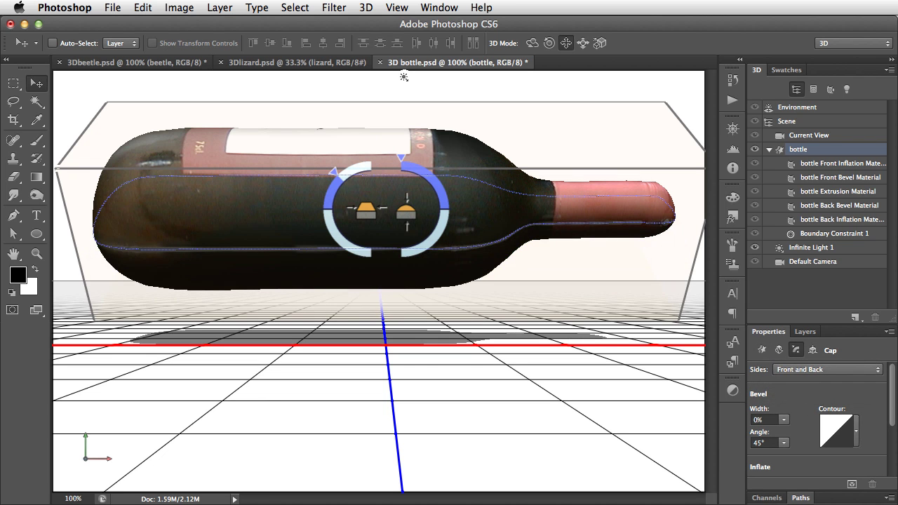
pyautogui.click(694, 307)
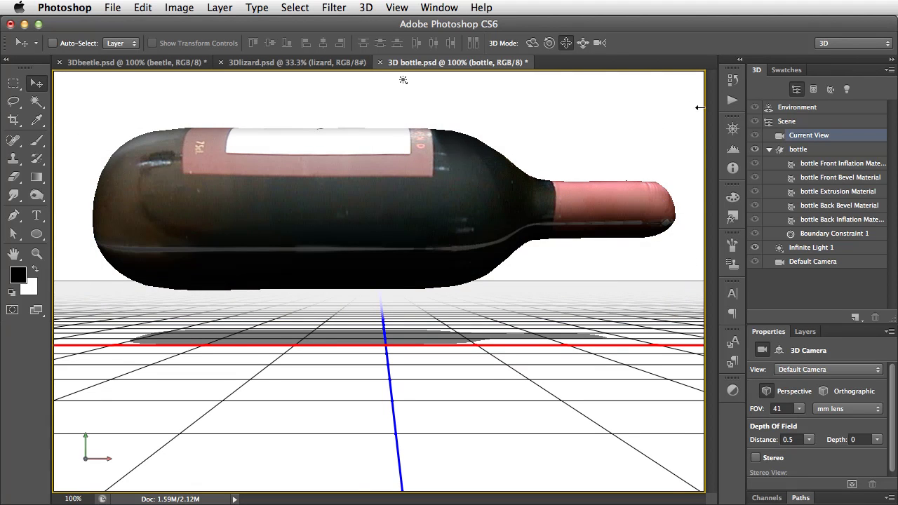
# Pan the camera so the bottle sits lower and orbit down to a steep view, then return to 3Dbeetle.psd
pyautogui.moveTo(696, 111); pyautogui.dragTo(687, 186)
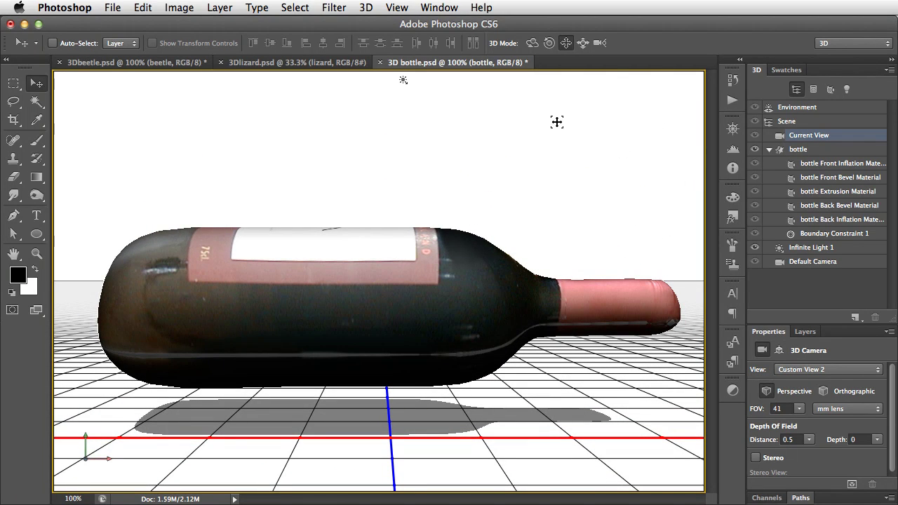
pyautogui.click(532, 43)
pyautogui.moveTo(449, 112); pyautogui.dragTo(609, 132)
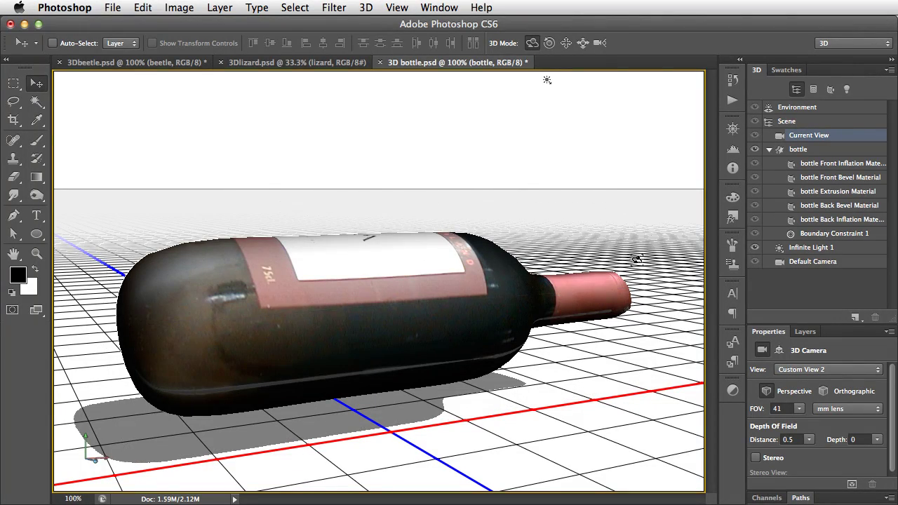
pyautogui.moveTo(547, 80); pyautogui.dragTo(693, 193)
pyautogui.moveTo(657, 398)
pyautogui.mouseDown()
pyautogui.moveTo(604, 367)
pyautogui.moveTo(649, 400)
pyautogui.mouseUp()
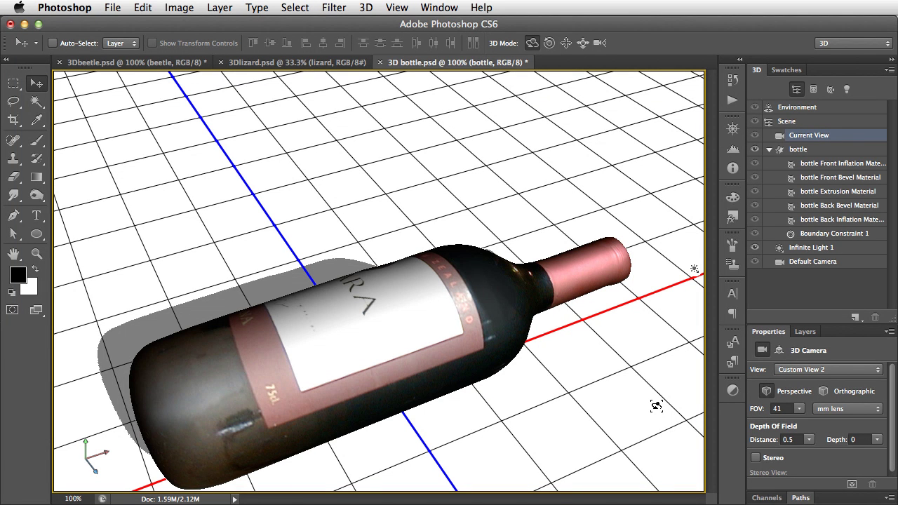
pyautogui.click(149, 65)
# Save the beetle mesh's shape as a new extrusion preset named 'beetle'
pyautogui.click(449, 295)
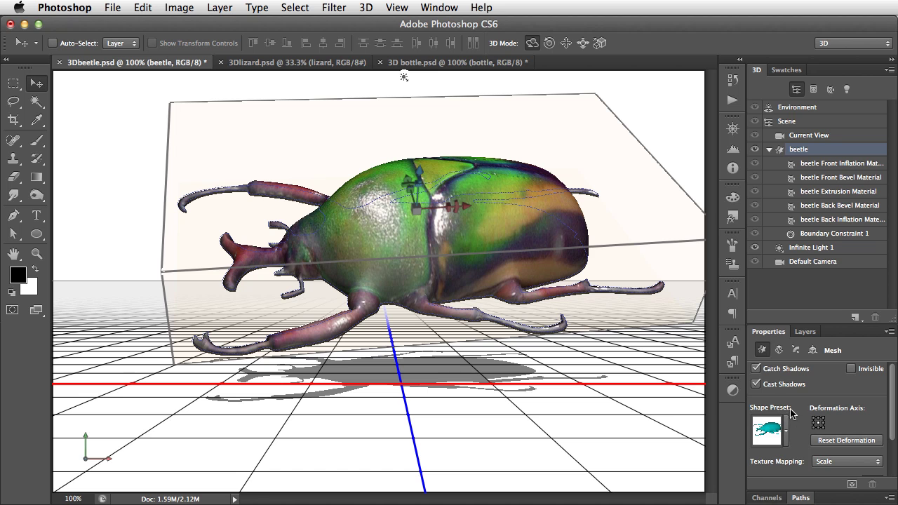
pyautogui.click(786, 430)
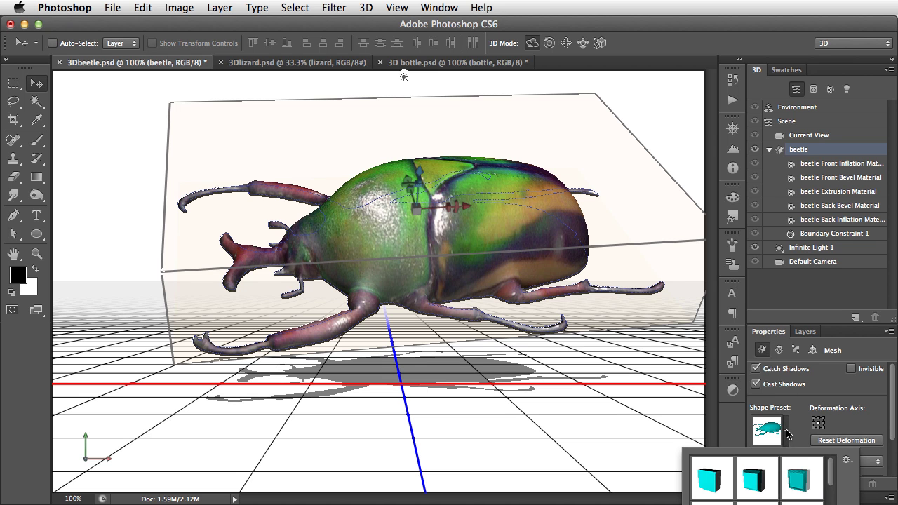
pyautogui.click(847, 462)
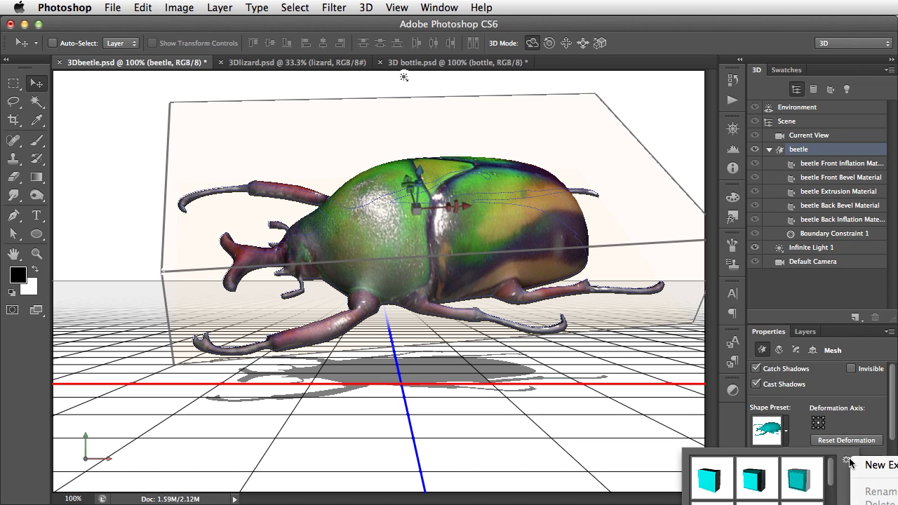
pyautogui.click(853, 464)
pyautogui.moveTo(759, 465); pyautogui.dragTo(484, 306)
pyautogui.write('beetle')
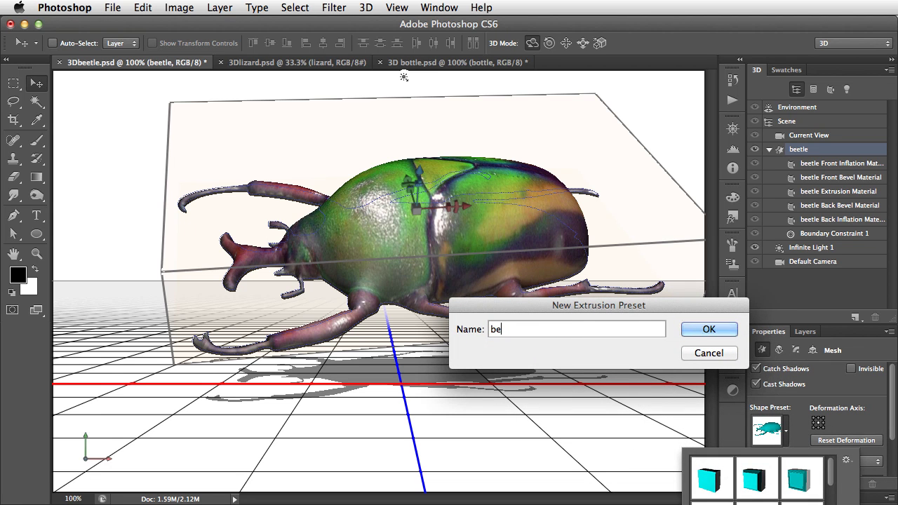
pyautogui.click(710, 329)
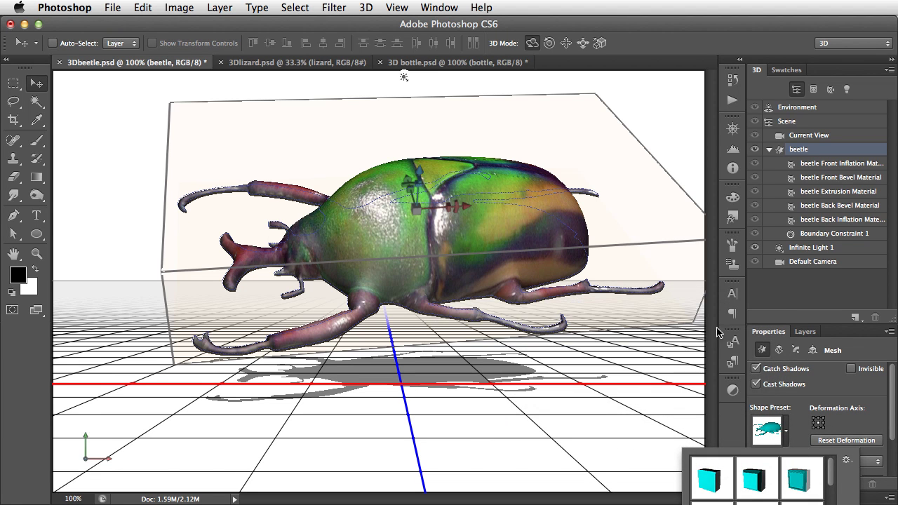
pyautogui.click(797, 429)
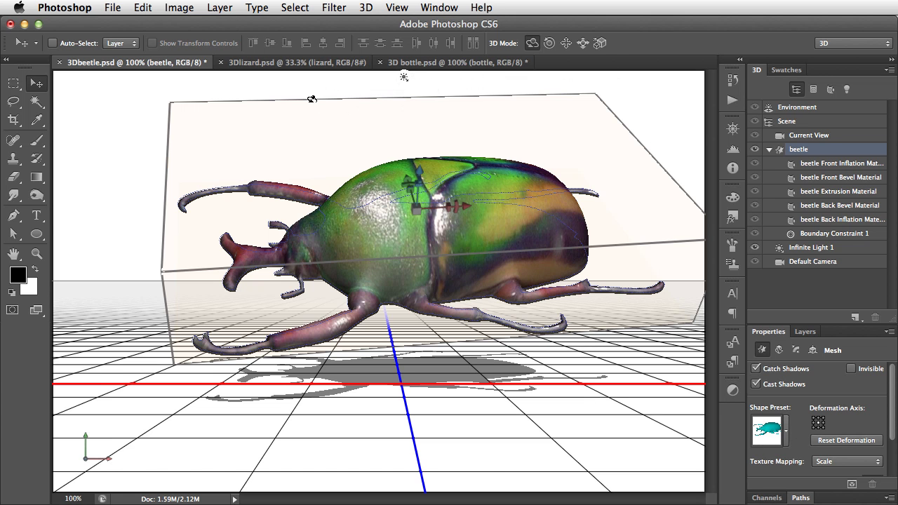
# In 3Dlizard.psd, extrude the lizard layer into 3D and select its mesh, revealing extrusion depth 750
pyautogui.click(306, 65)
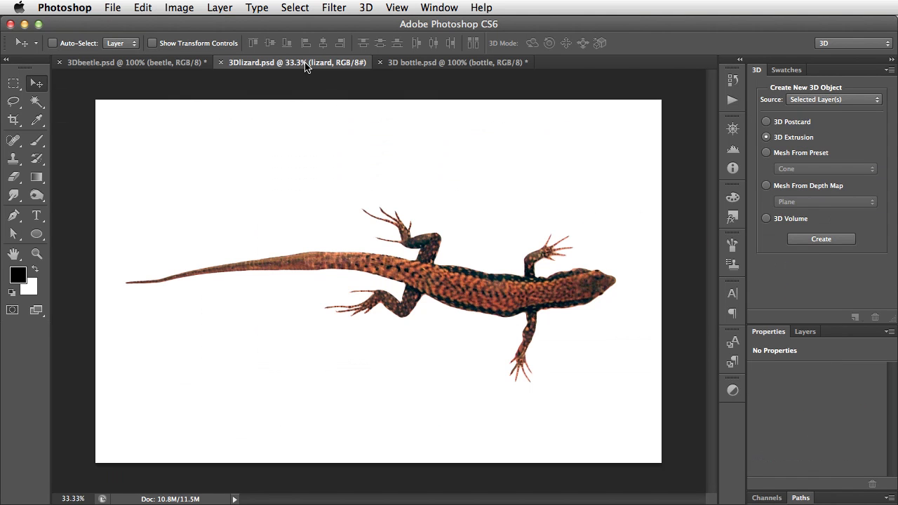
pyautogui.click(804, 332)
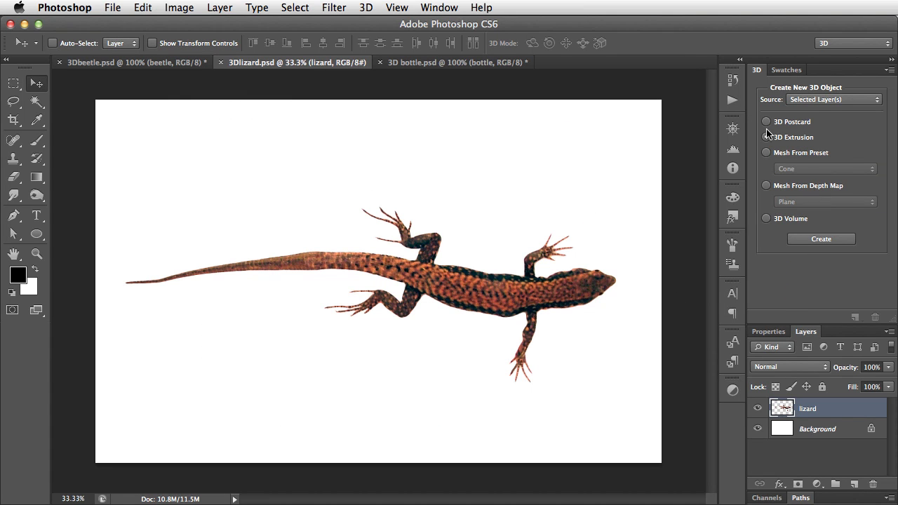
pyautogui.click(819, 239)
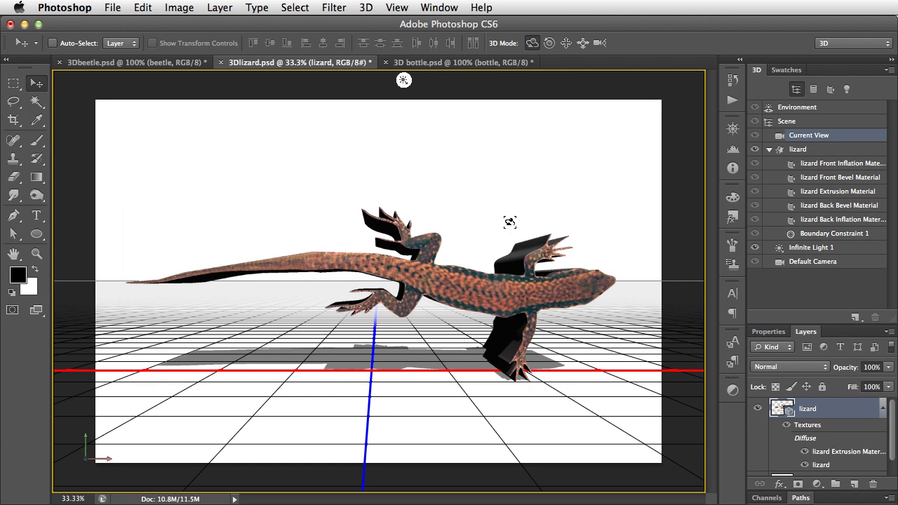
pyautogui.click(770, 332)
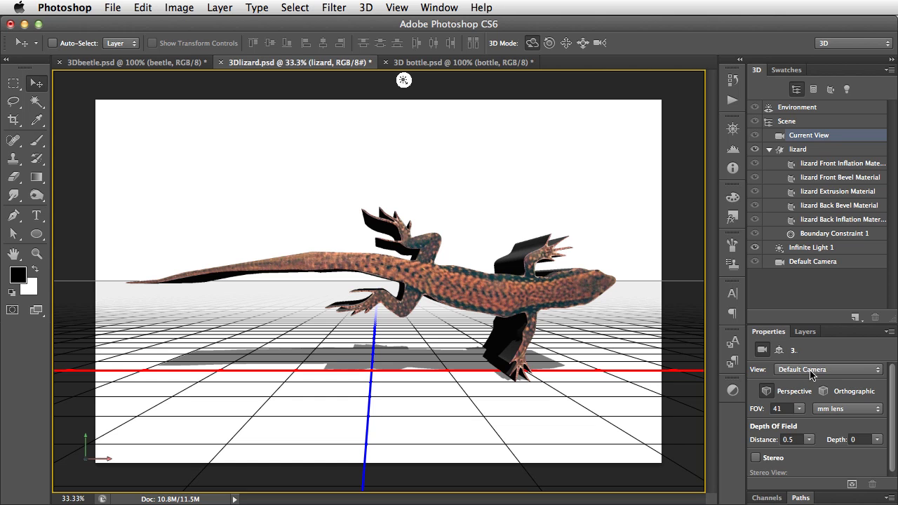
pyautogui.click(793, 150)
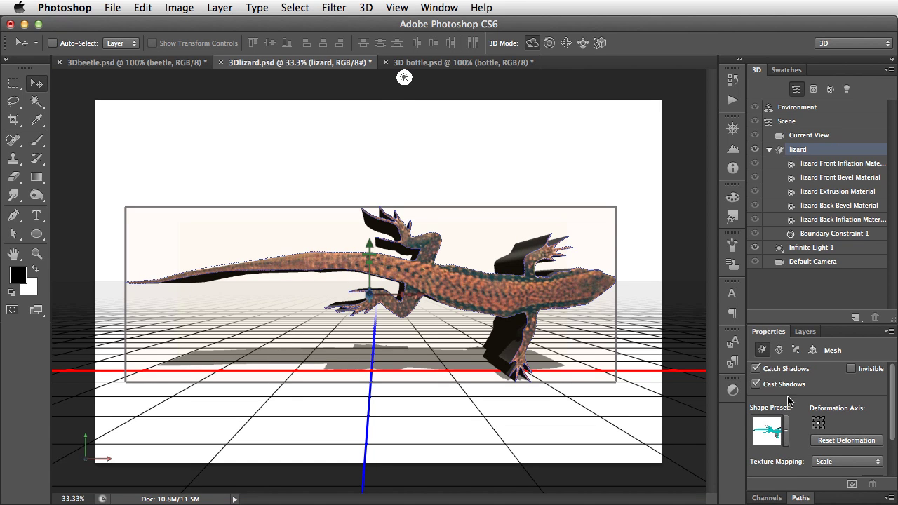
pyautogui.moveTo(835, 324); pyautogui.dragTo(842, 245)
# Apply the saved beetle shape preset to the lizard and rotate it 60° about X
pyautogui.click(765, 381)
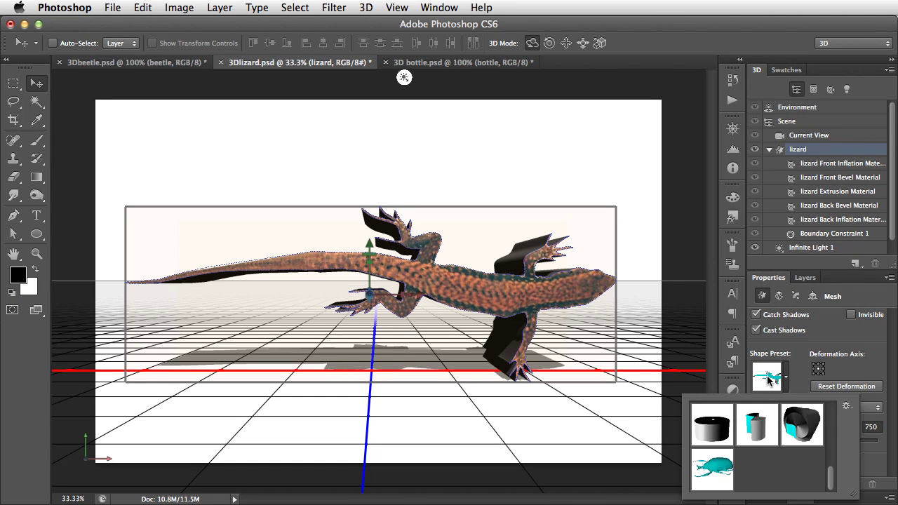
pyautogui.click(712, 472)
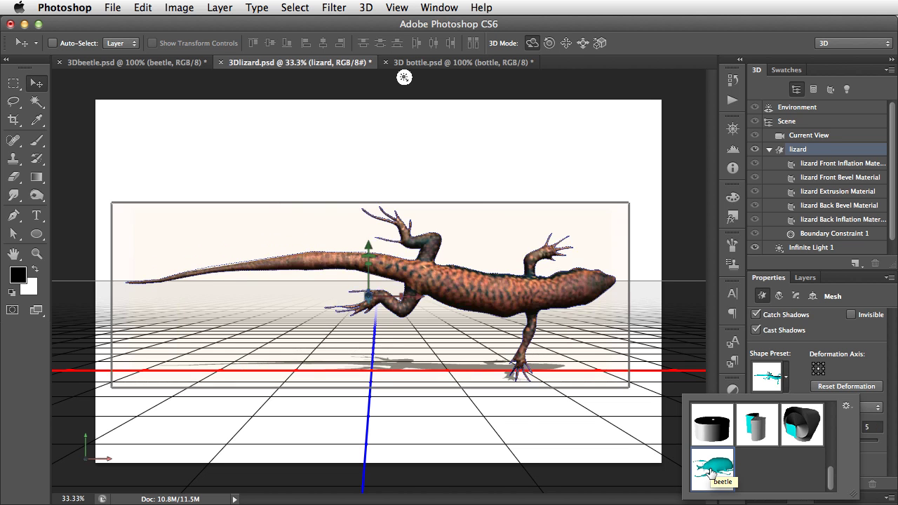
pyautogui.click(558, 281)
pyautogui.click(555, 285)
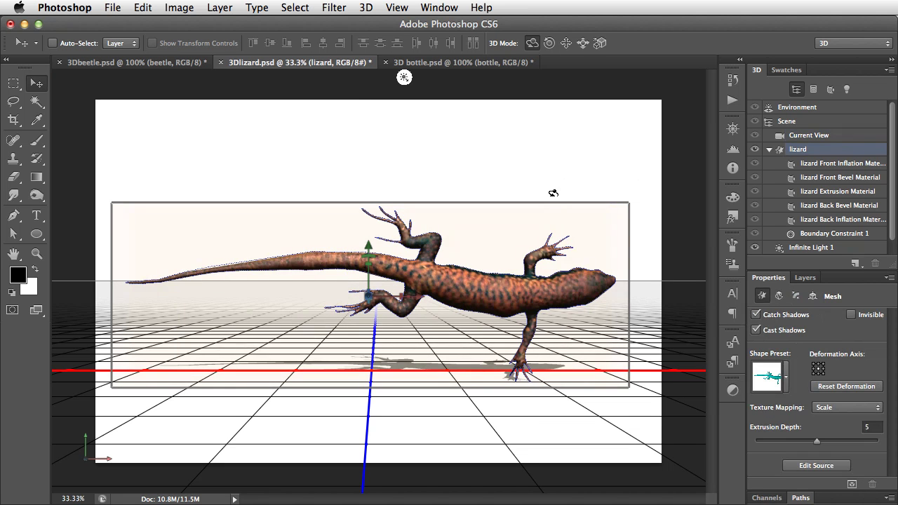
pyautogui.moveTo(551, 211); pyautogui.dragTo(520, 254)
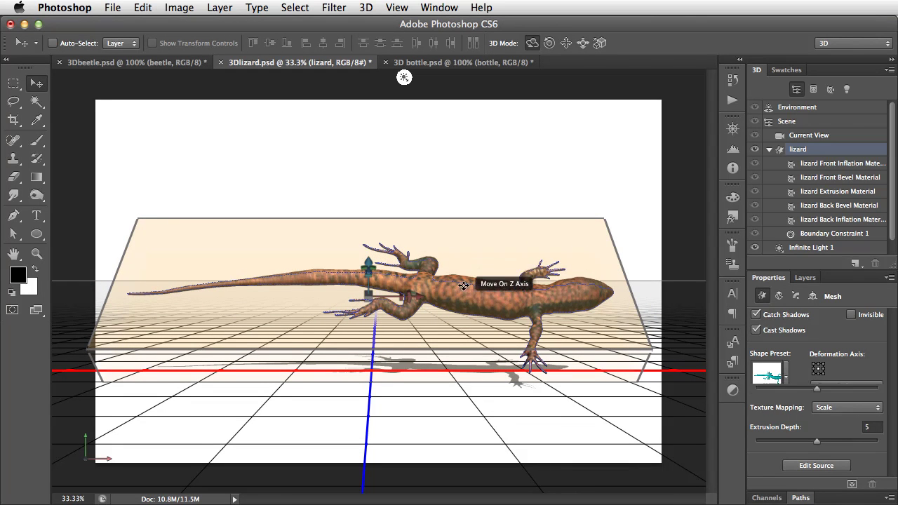
# Inflate the lizard's cap to 22.60, then tilt the lizard into an angled pose
pyautogui.click(371, 301)
pyautogui.click(370, 301)
pyautogui.moveTo(391, 303); pyautogui.dragTo(407, 179)
pyautogui.click(578, 188)
pyautogui.click(594, 303)
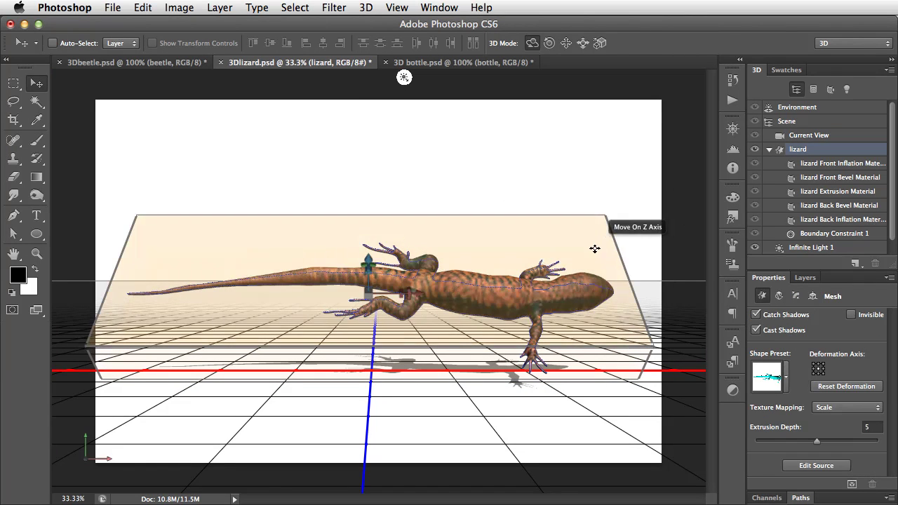
pyautogui.moveTo(649, 301); pyautogui.dragTo(491, 327)
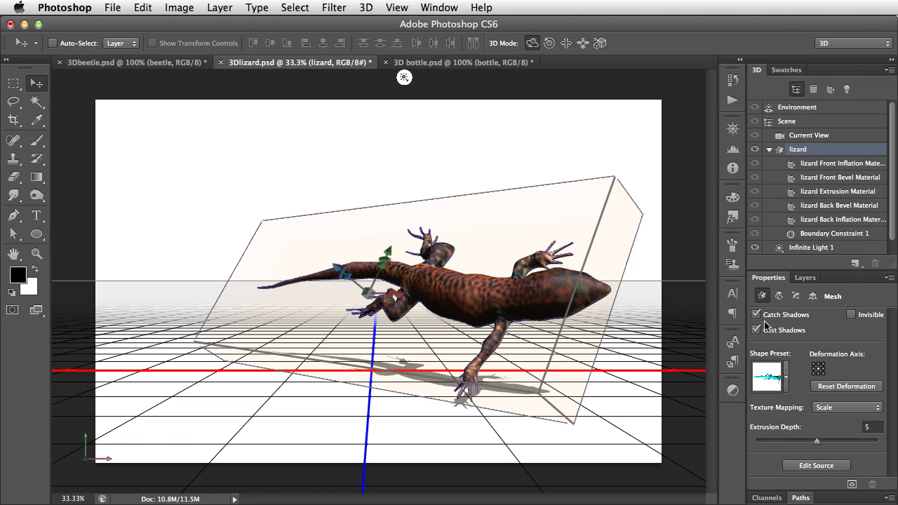
# Hide the 3D lizard layer and add a new layer named lifebelt
pyautogui.click(804, 279)
pyautogui.click(758, 356)
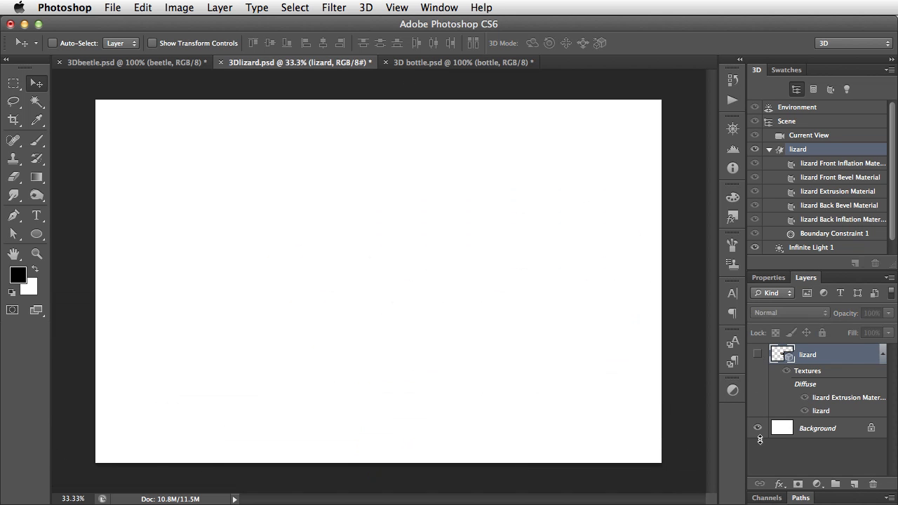
pyautogui.press('super+shift+n')
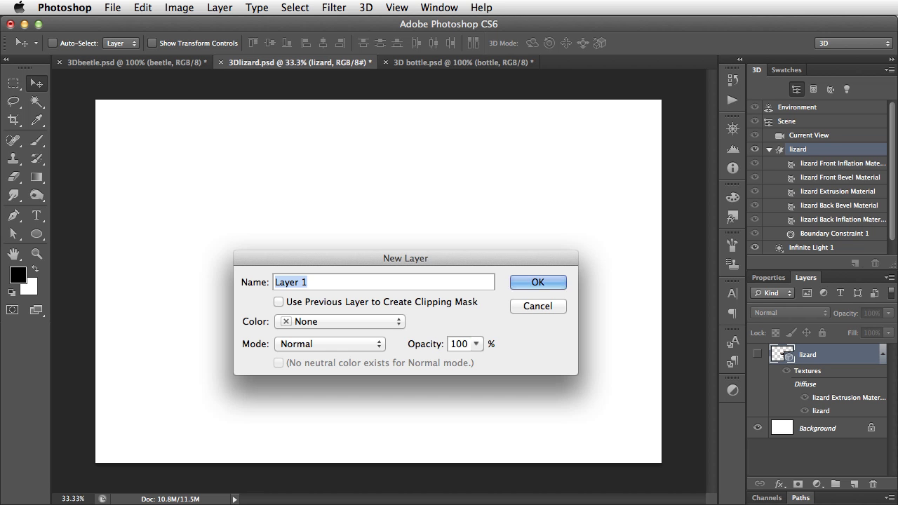
pyautogui.write('lifebelt')
pyautogui.press('Return')
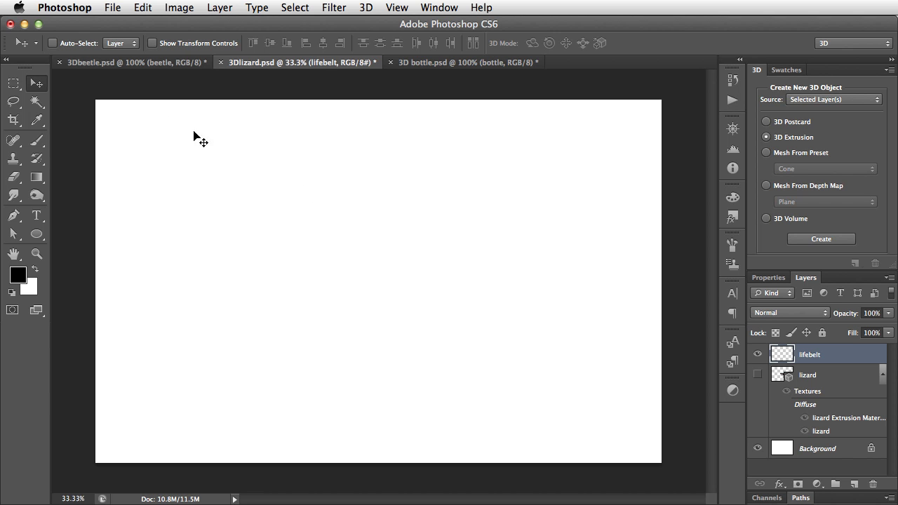
# Fill a large circular selection centred on the canvas with light grey
pyautogui.click(14, 84)
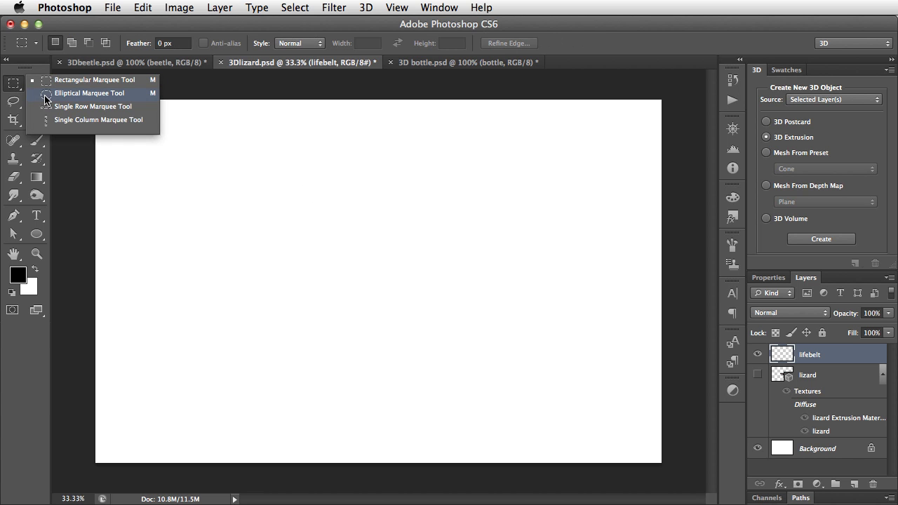
pyautogui.click(47, 99)
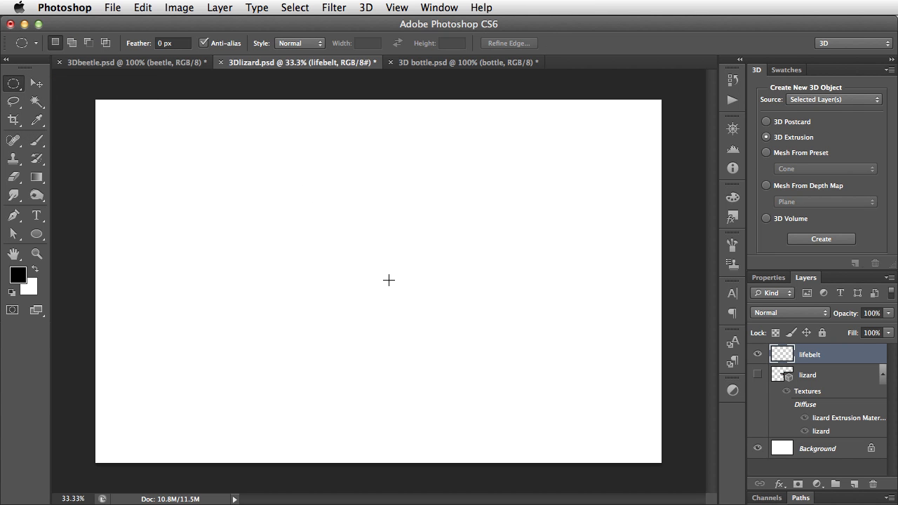
pyautogui.moveTo(388, 280); pyautogui.dragTo(648, 116)
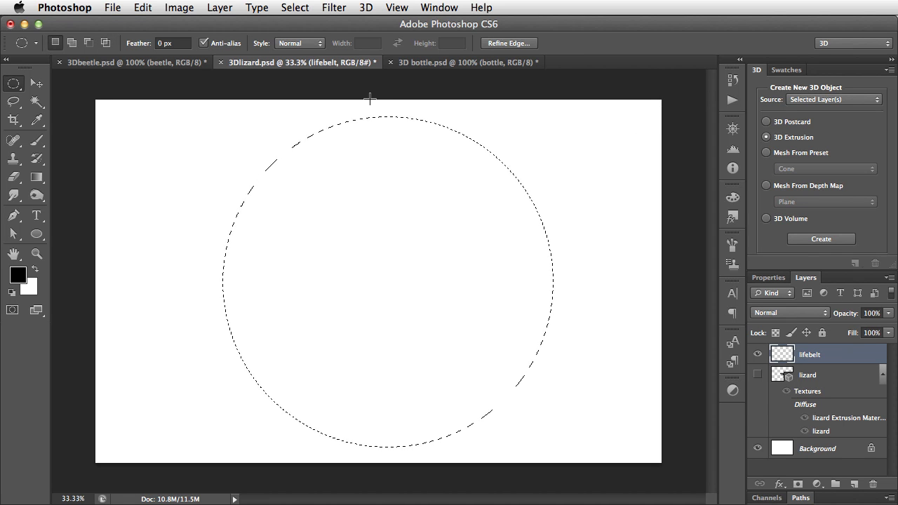
pyautogui.click(787, 70)
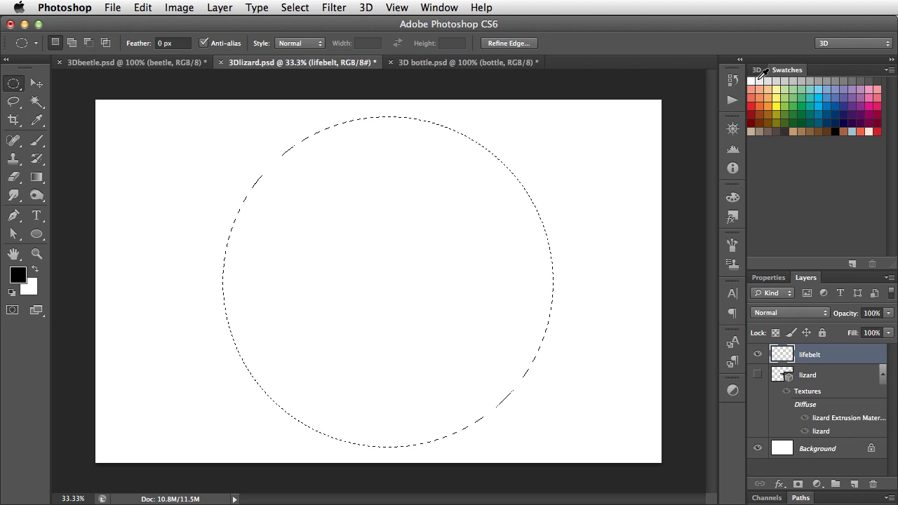
pyautogui.click(758, 81)
pyautogui.hotkey('alt', 'BackSpace')
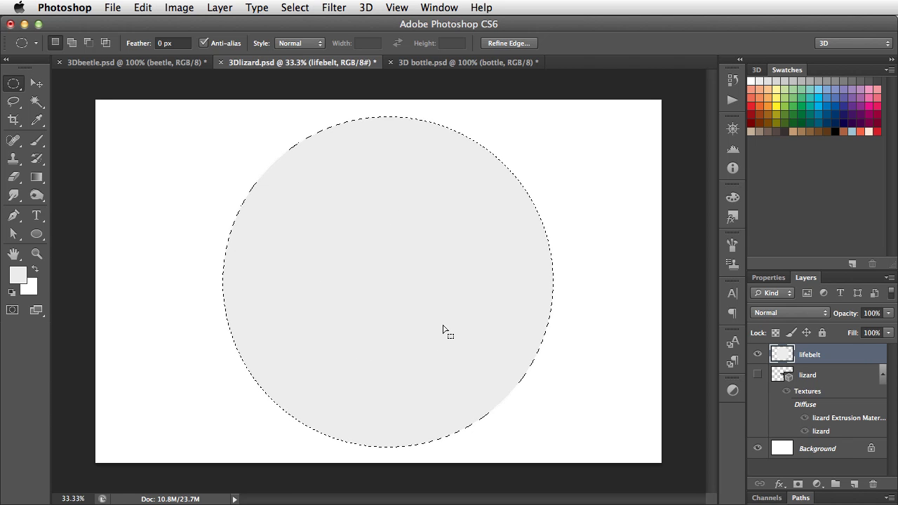
# Shrink the circle selection to 71% in Quick Mask, delete its centre, and deselect
pyautogui.click(13, 311)
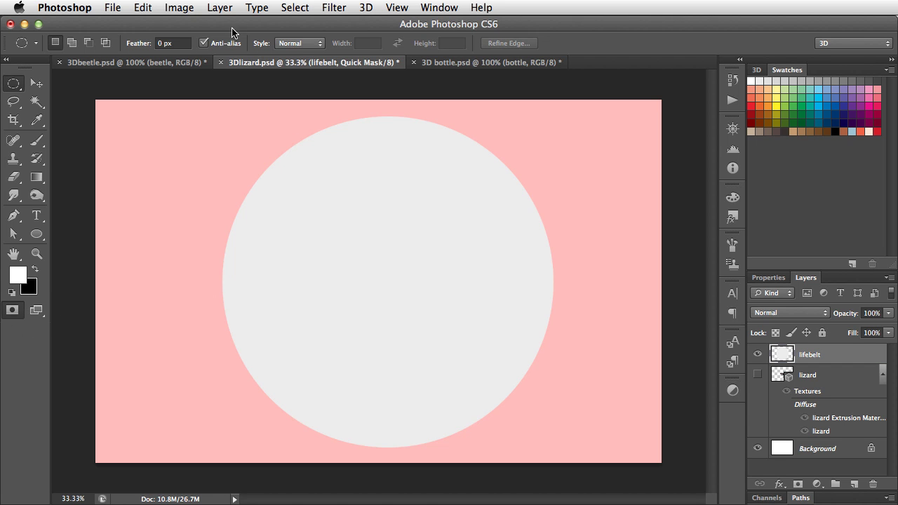
pyautogui.click(142, 8)
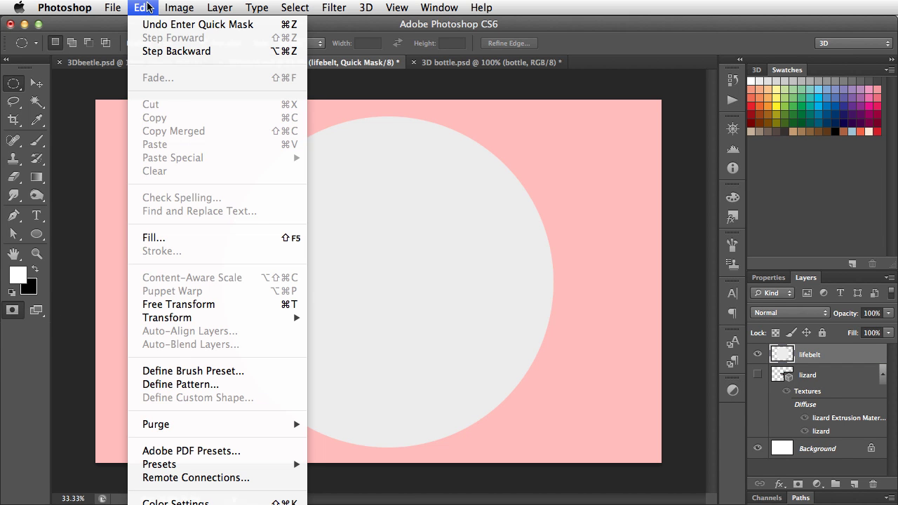
pyautogui.click(209, 305)
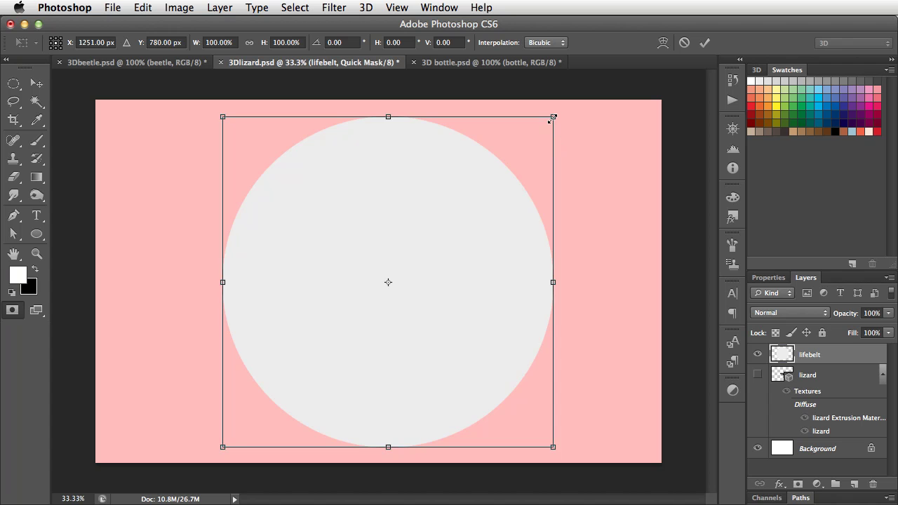
pyautogui.moveTo(552, 117); pyautogui.dragTo(480, 193)
pyautogui.press('Return')
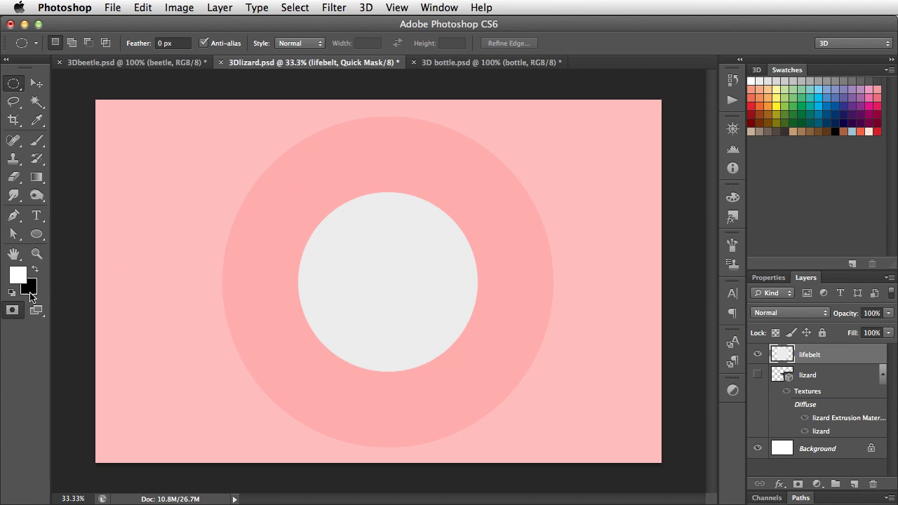
pyautogui.click(12, 310)
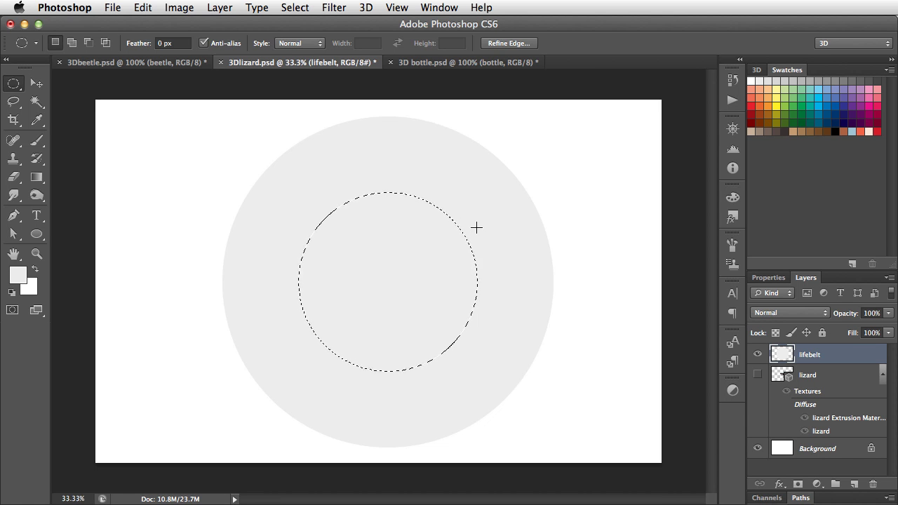
pyautogui.press('Delete')
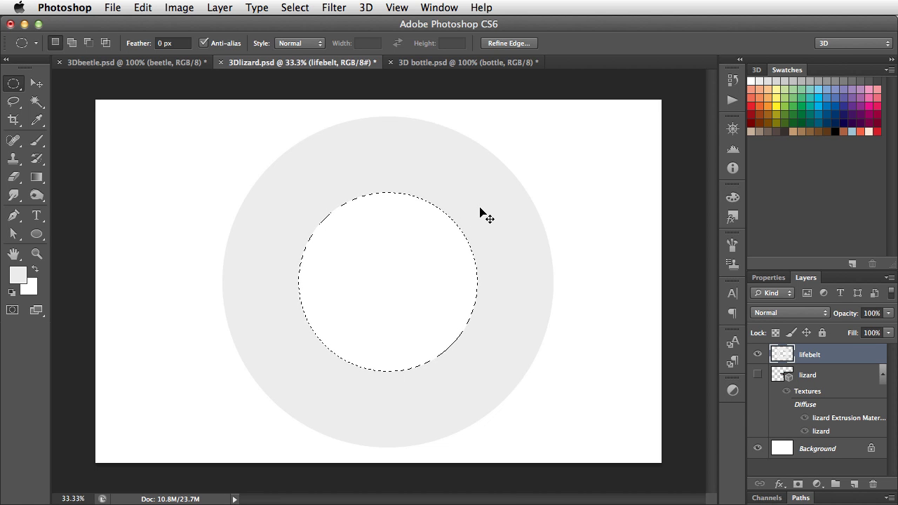
pyautogui.press('super+d')
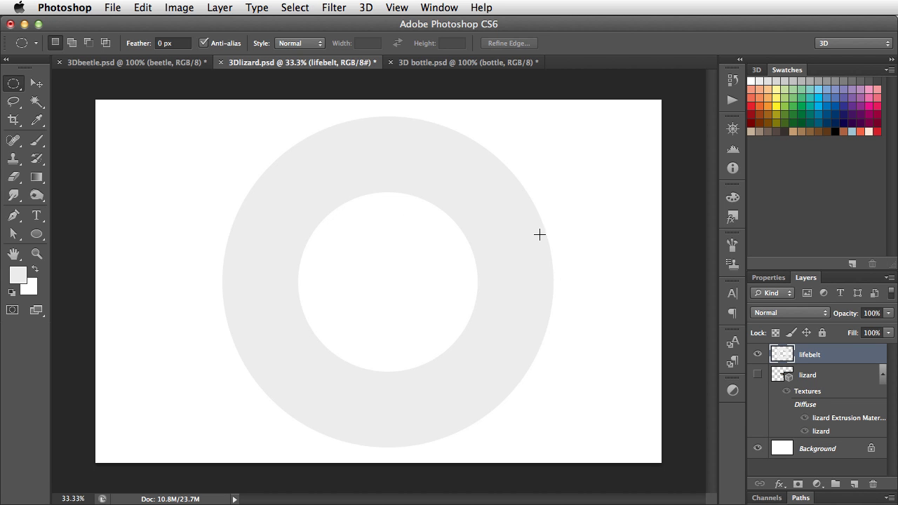
# Select the top-right quarter of the ring with the Rectangular Marquee
pyautogui.rightClick(16, 83)
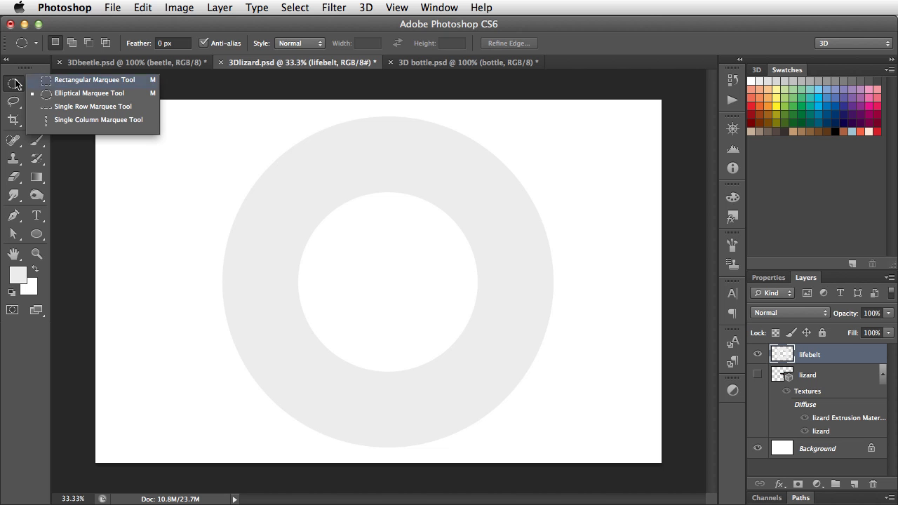
pyautogui.click(59, 81)
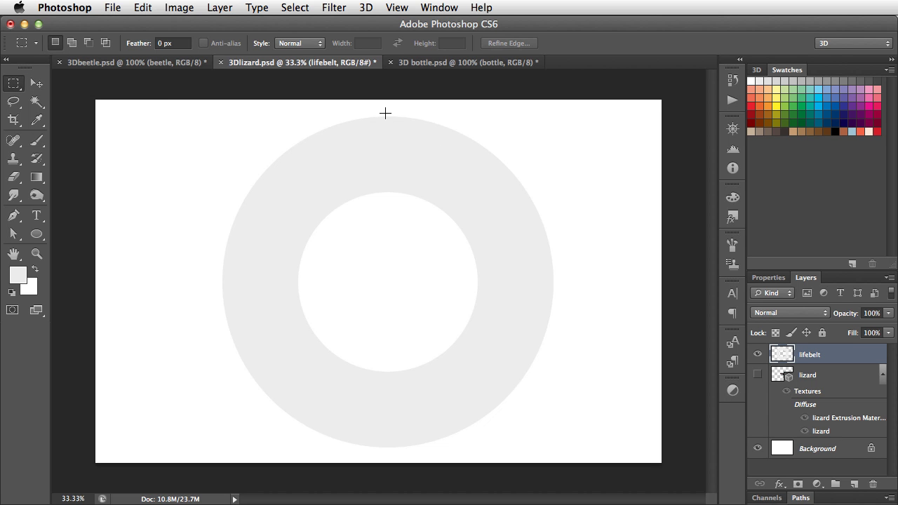
pyautogui.moveTo(388, 113); pyautogui.dragTo(609, 283)
# Colorize the selected quarter red with Hue/Saturation: saturation 92, lightness -41
pyautogui.click(180, 7)
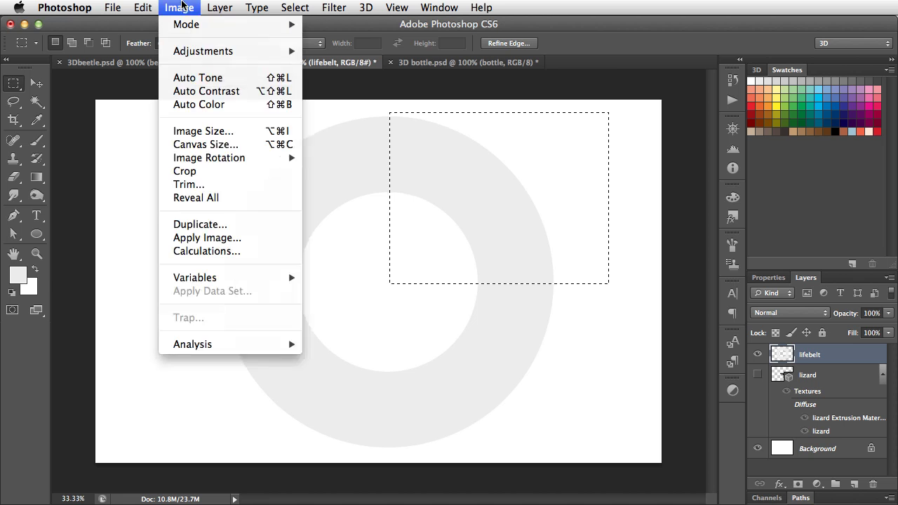
pyautogui.moveTo(214, 52)
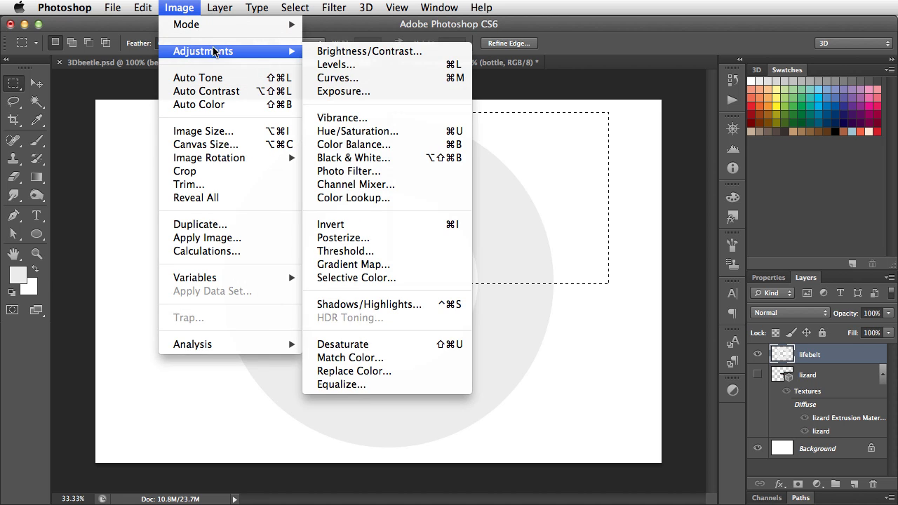
pyautogui.click(416, 131)
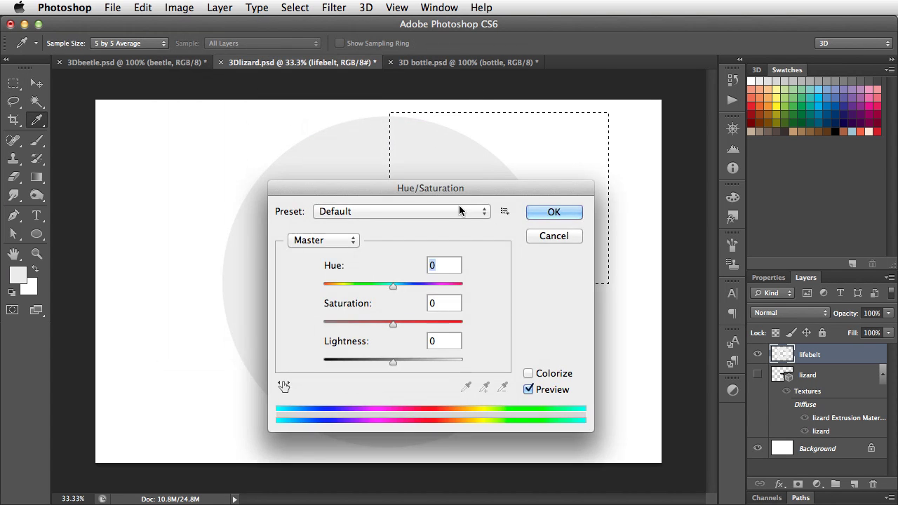
pyautogui.moveTo(458, 204); pyautogui.dragTo(659, 234)
pyautogui.click(597, 366)
pyautogui.click(733, 416)
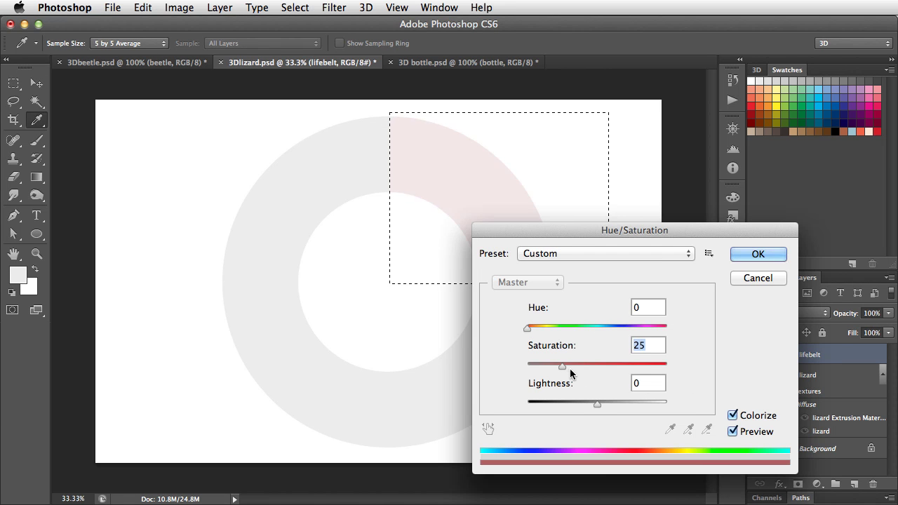
pyautogui.moveTo(567, 367); pyautogui.dragTo(656, 369)
pyautogui.moveTo(595, 404); pyautogui.dragTo(567, 404)
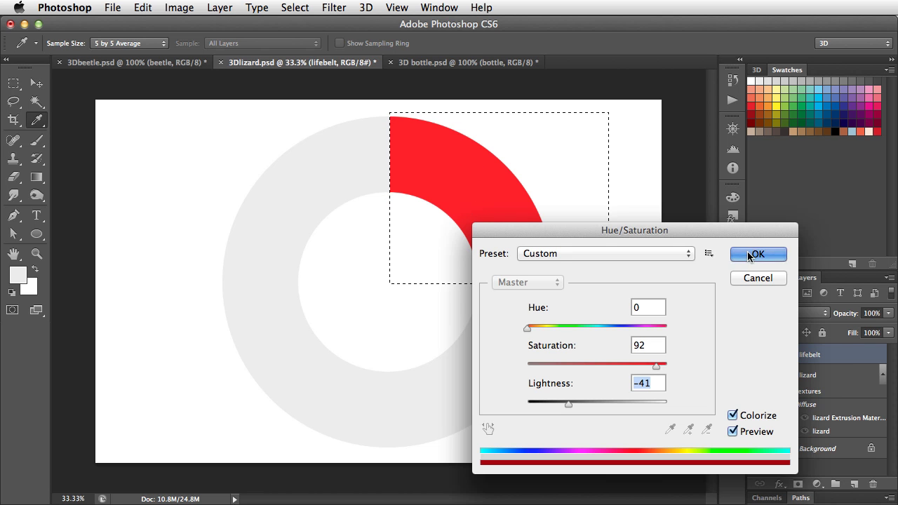
pyautogui.press('Return')
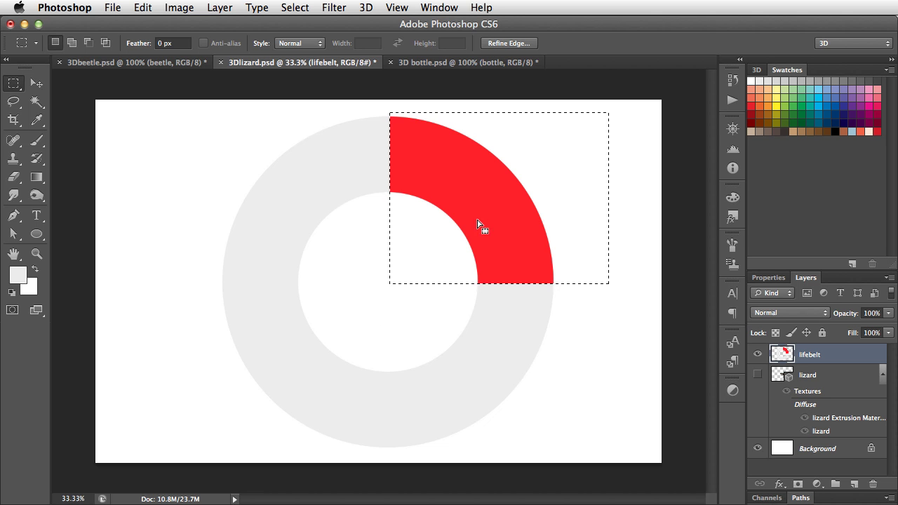
# Colorize the bottom-left quarter with the same red Hue/Saturation settings, then deselect
pyautogui.moveTo(593, 129); pyautogui.dragTo(366, 310)
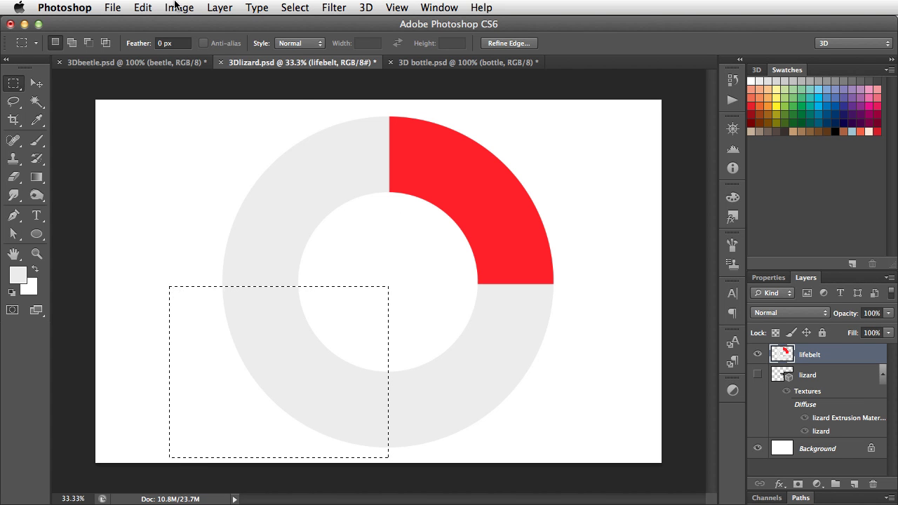
pyautogui.click(176, 5)
pyautogui.moveTo(194, 54)
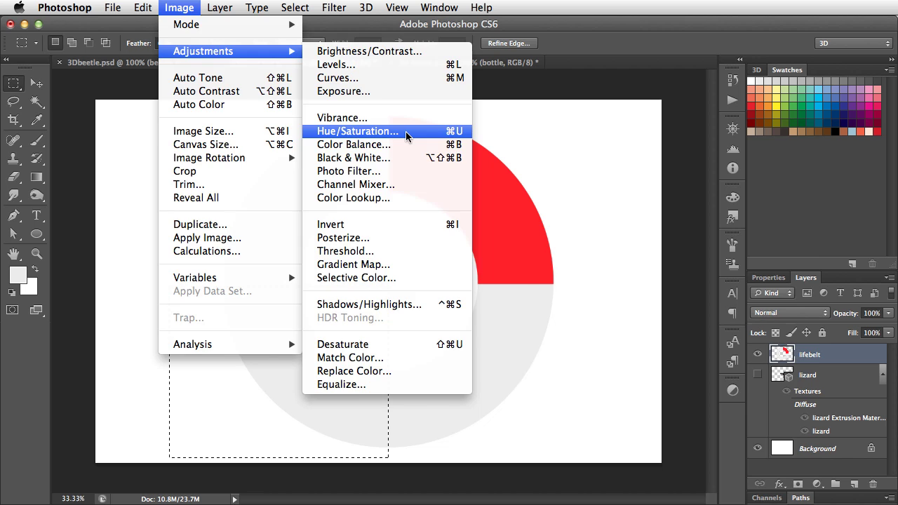
pyautogui.click(356, 131)
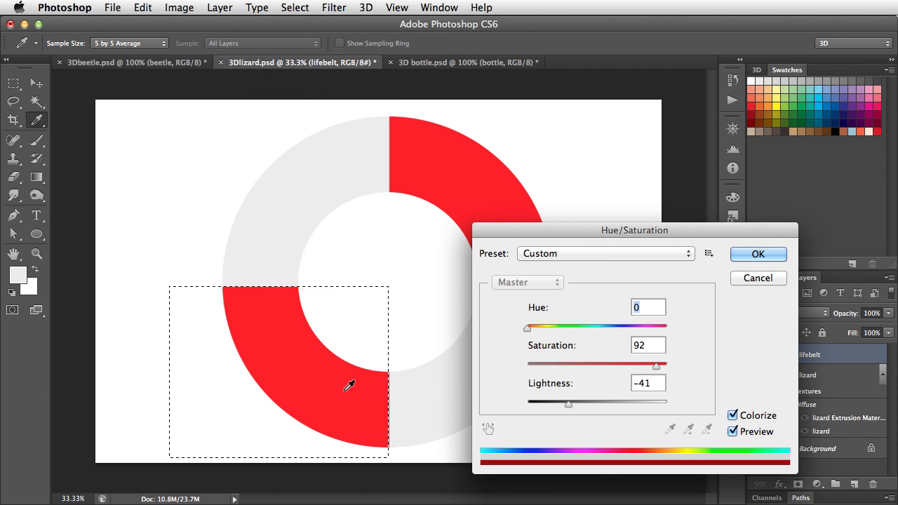
pyautogui.click(736, 255)
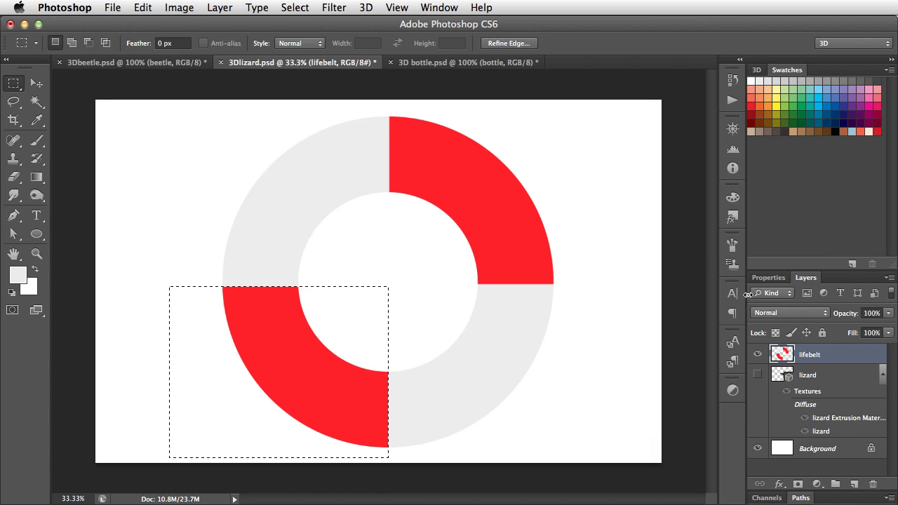
pyautogui.hotkey('ctrl', 'd')
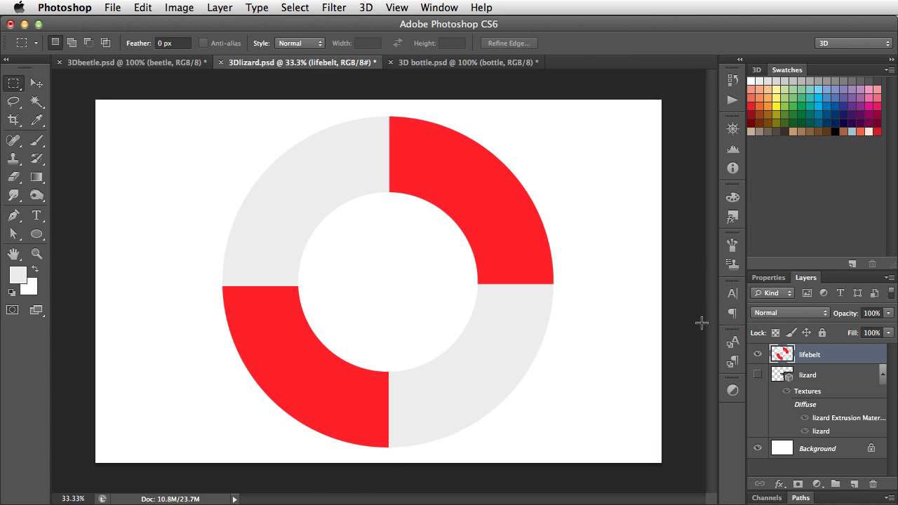
# Set dark grey as foreground and draw a centred circular path through the ring's band
pyautogui.click(863, 81)
pyautogui.click(36, 235)
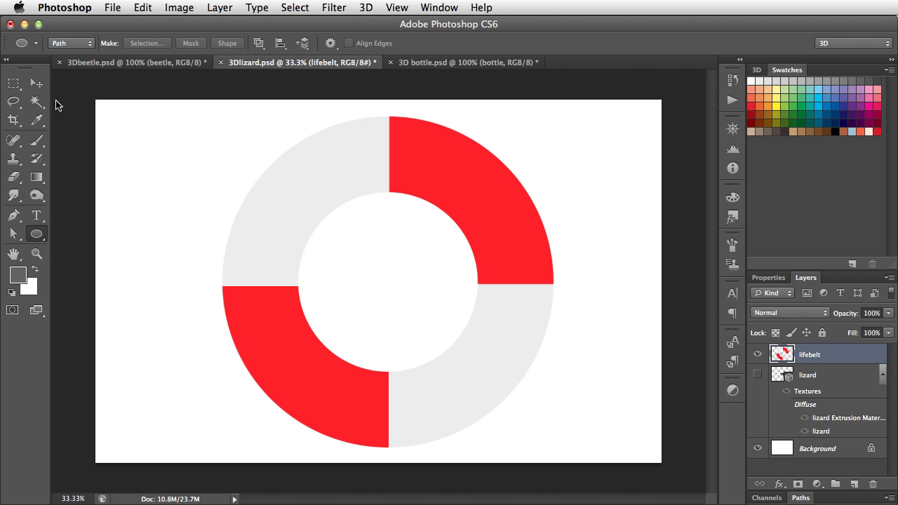
pyautogui.click(73, 44)
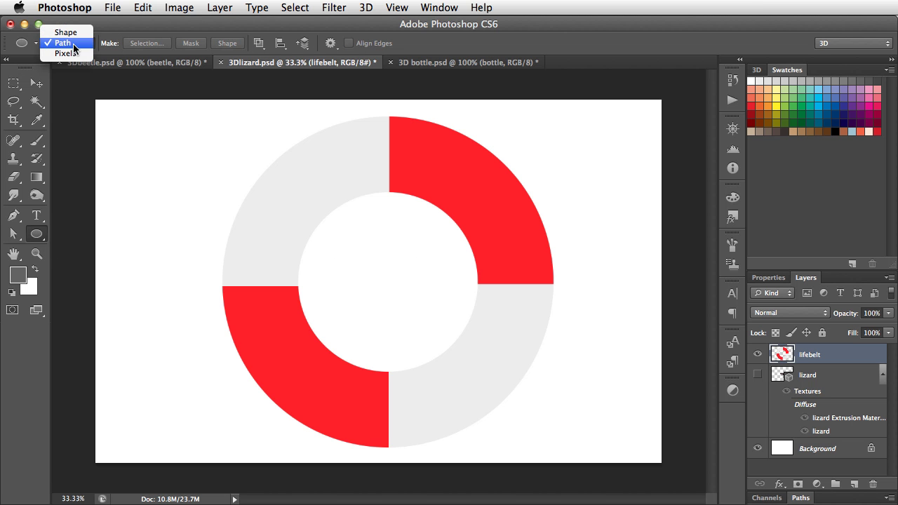
pyautogui.click(73, 44)
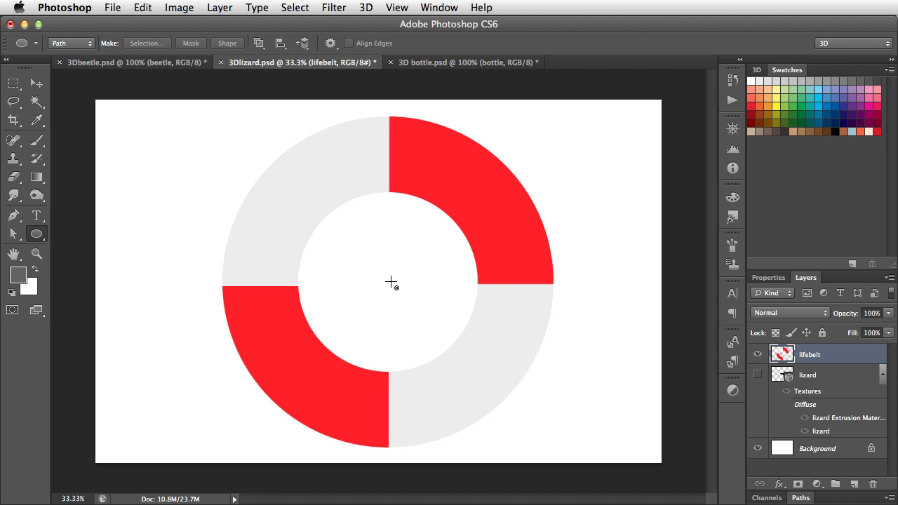
pyautogui.moveTo(391, 282); pyautogui.dragTo(547, 165)
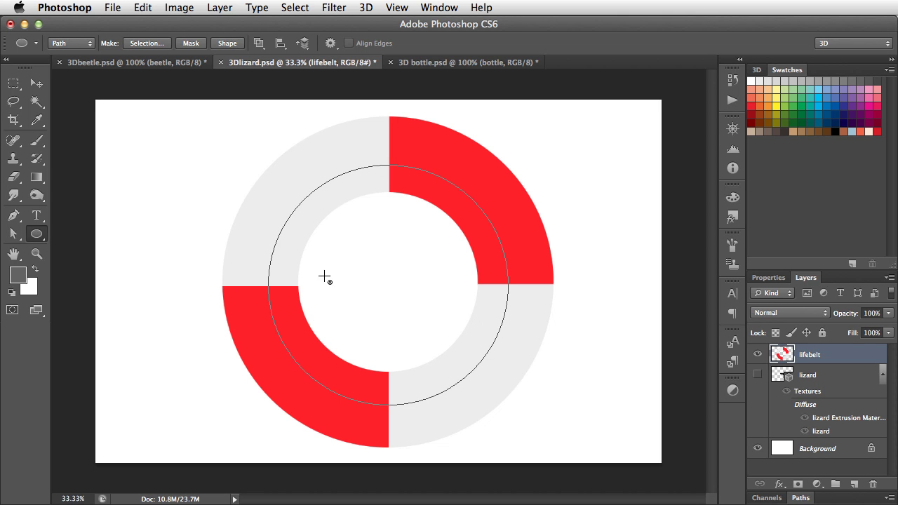
# Type TITANIC on the circular path and set its size to 144 pt
pyautogui.click(37, 216)
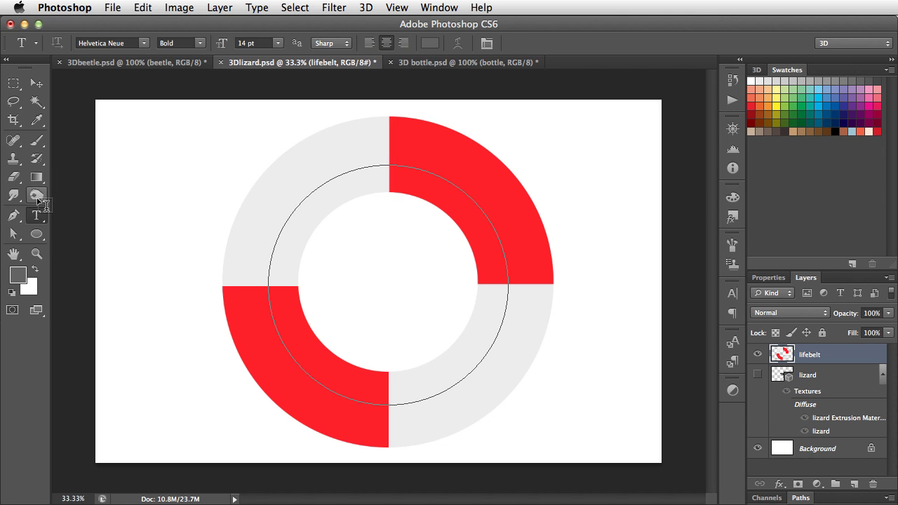
pyautogui.click(269, 262)
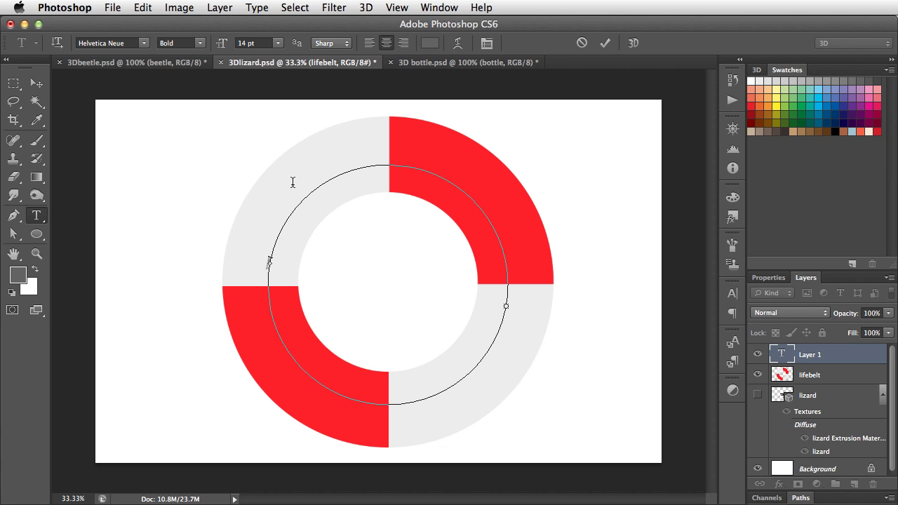
pyautogui.press('super+Return')
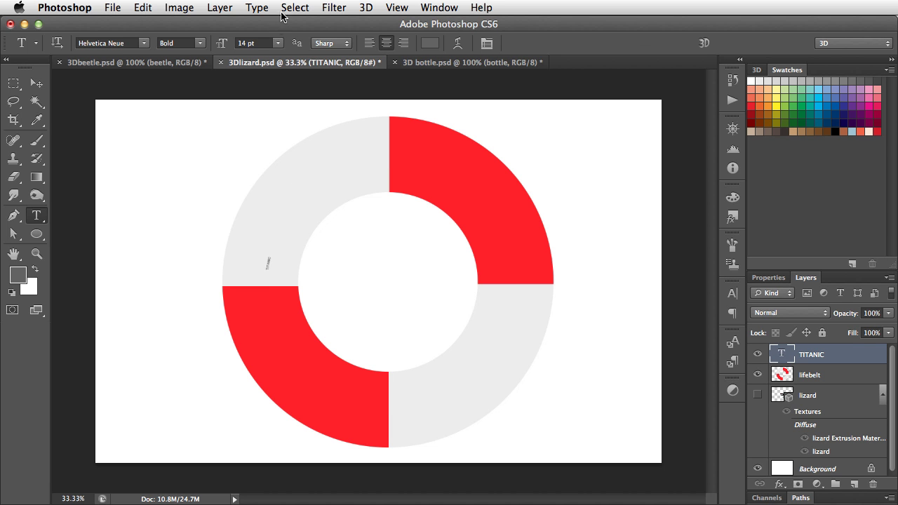
pyautogui.click(278, 43)
pyautogui.click(268, 190)
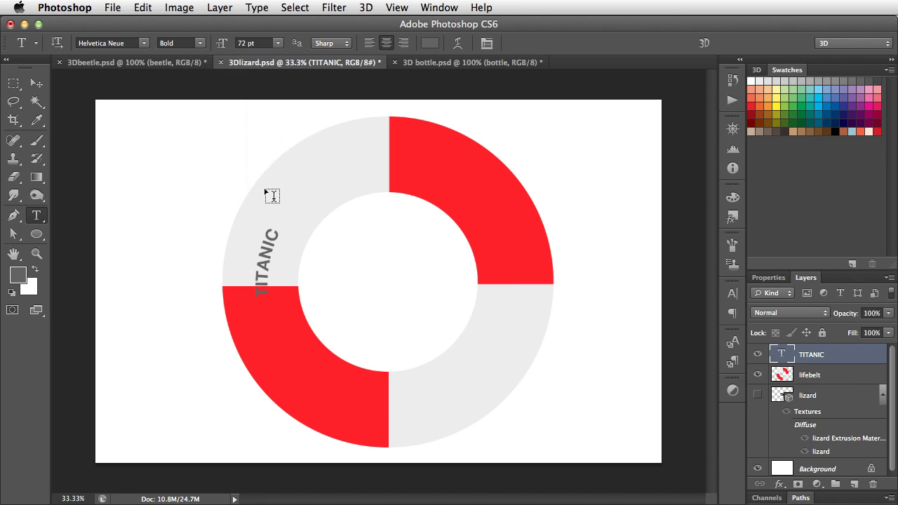
pyautogui.click(266, 42)
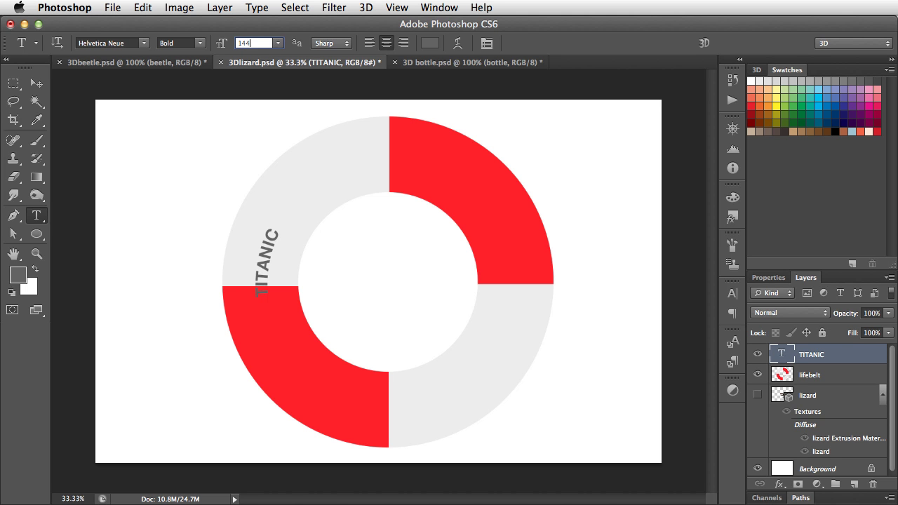
pyautogui.write('144 pt')
pyautogui.press('Return')
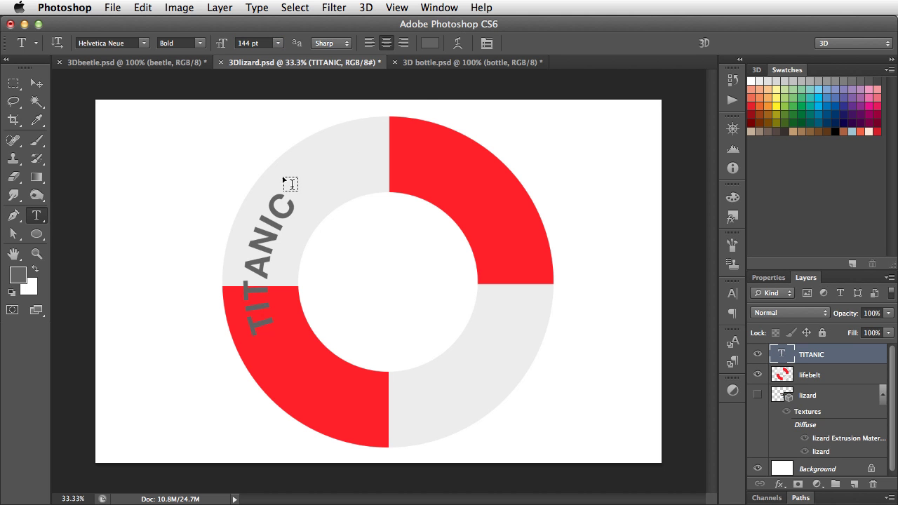
# Slide TITANIC to the ring's upper-left, enlarge it to 162 pt, and tighten tracking
pyautogui.click(264, 249)
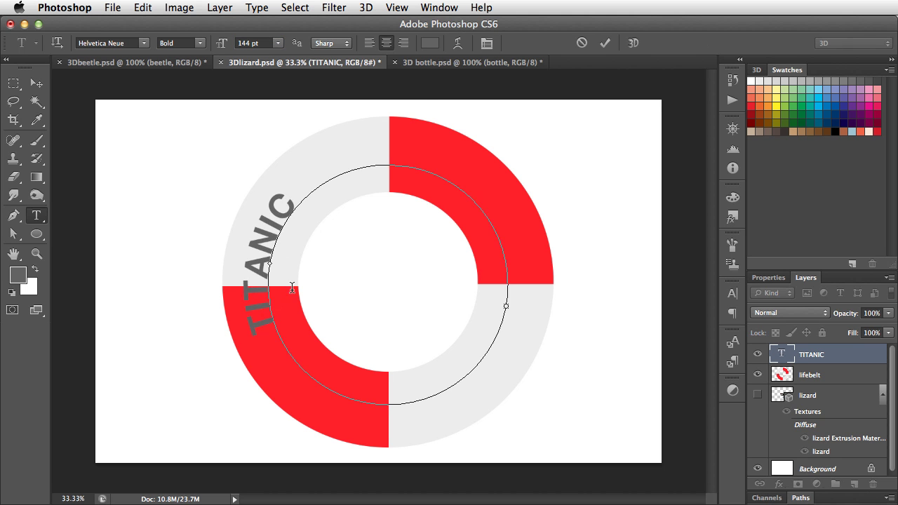
pyautogui.press('super')
pyautogui.moveTo(269, 266)
pyautogui.mouseDown()
pyautogui.moveTo(303, 212)
pyautogui.moveTo(283, 195)
pyautogui.mouseUp()
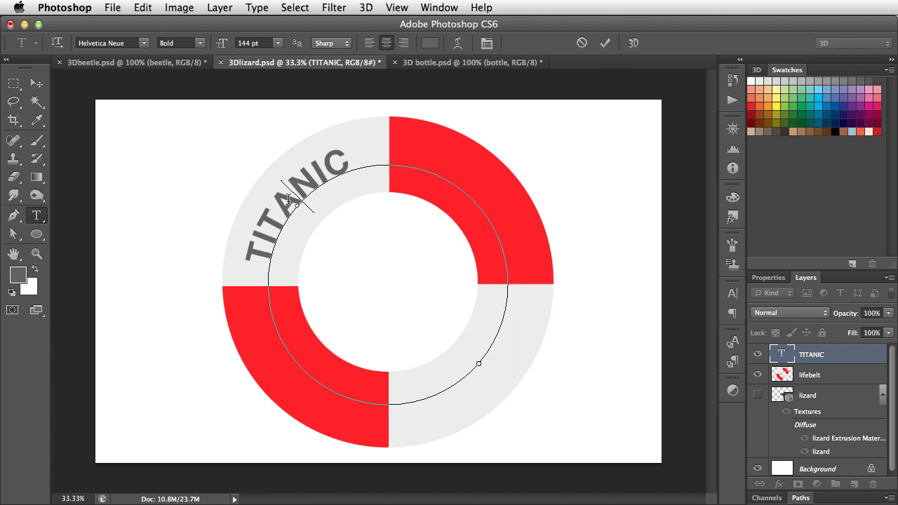
pyautogui.doubleClick(290, 197)
pyautogui.press('super+shift+period')
pyautogui.press('super+shift+period')
pyautogui.press('super+shift+period')
pyautogui.press('super+shift+period')
pyautogui.press('super+shift+period')
pyautogui.press('super+shift+period')
pyautogui.press('super+shift+period')
pyautogui.press('super+shift+period')
pyautogui.press('super+shift+period')
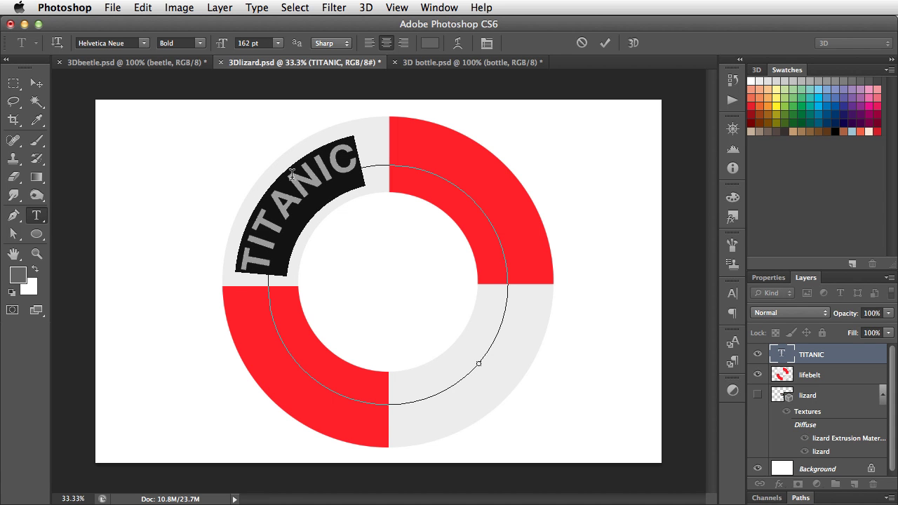
pyautogui.hotkey('alt', 'Left')
pyautogui.hotkey('alt', 'Left')
pyautogui.hotkey('alt', 'Left')
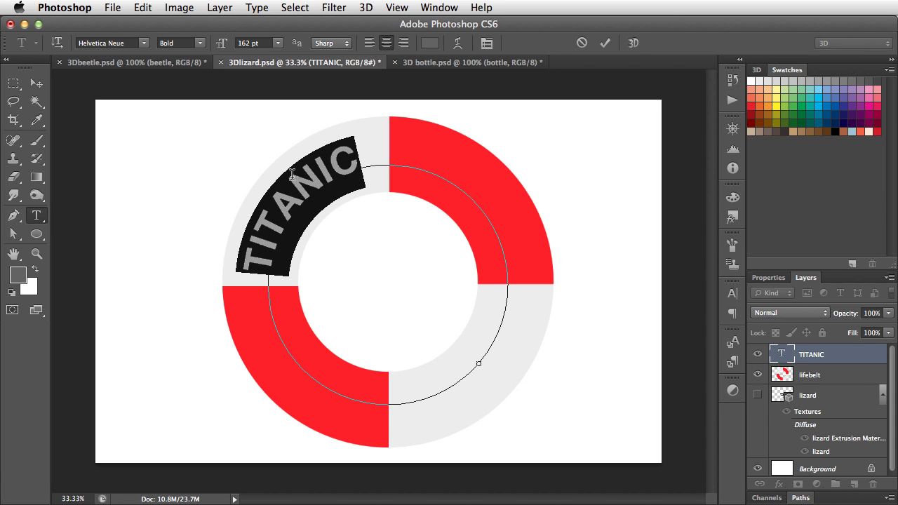
pyautogui.press('super+Return')
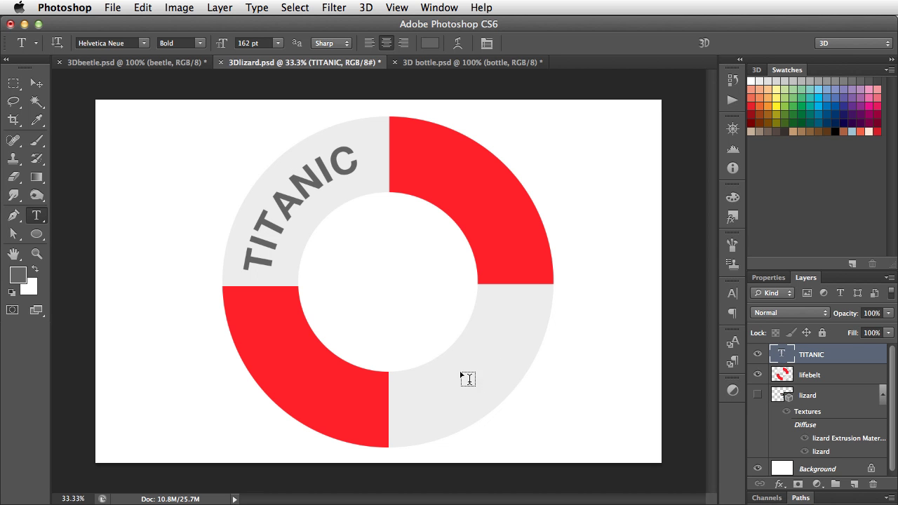
# Duplicate the TITANIC layer and rotate the copy's path 180° onto the lower-right quarter
pyautogui.moveTo(786, 358); pyautogui.dragTo(855, 484)
pyautogui.click(143, 7)
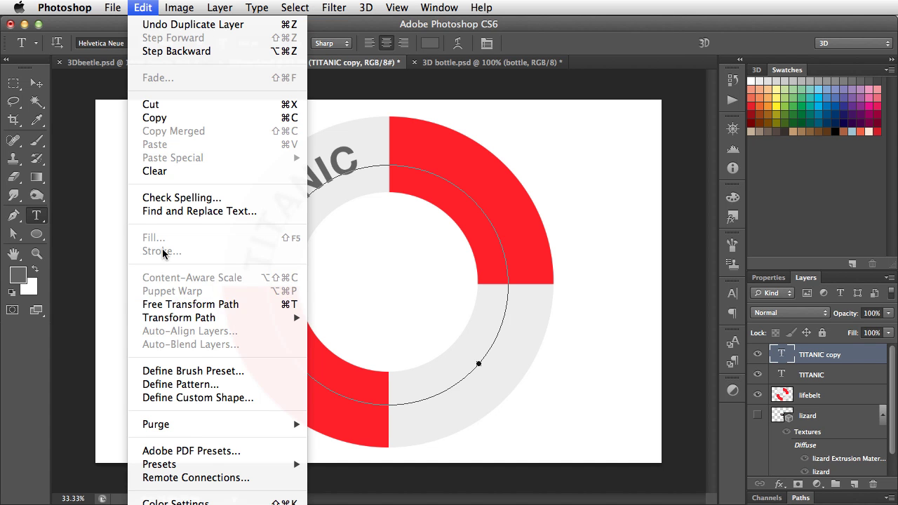
pyautogui.click(176, 304)
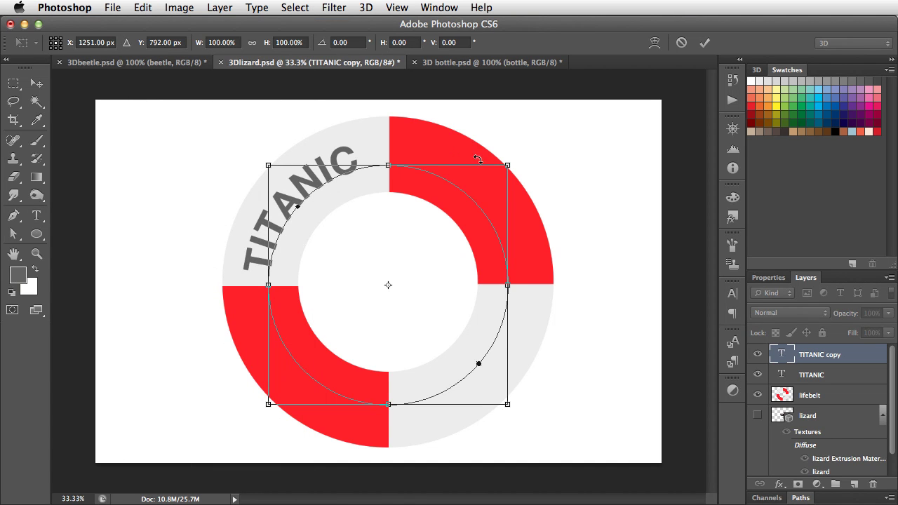
pyautogui.moveTo(516, 152); pyautogui.dragTo(300, 370)
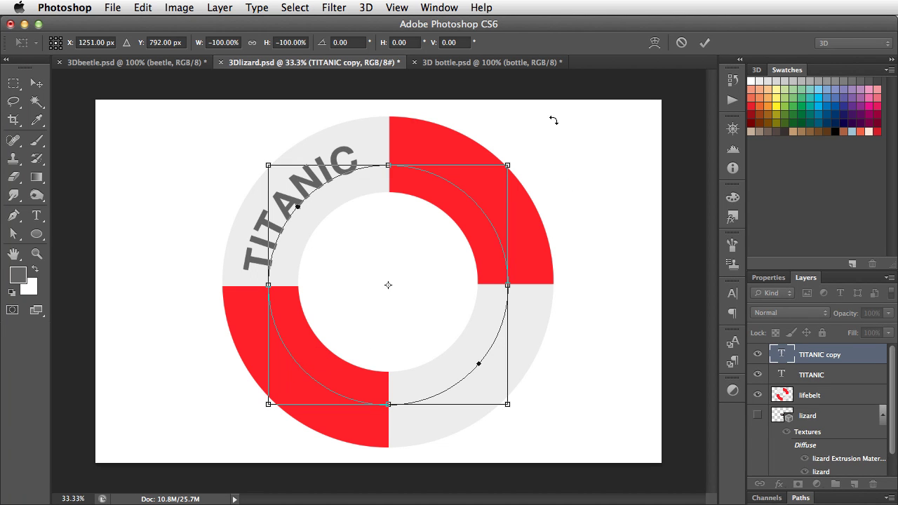
pyautogui.press('Return')
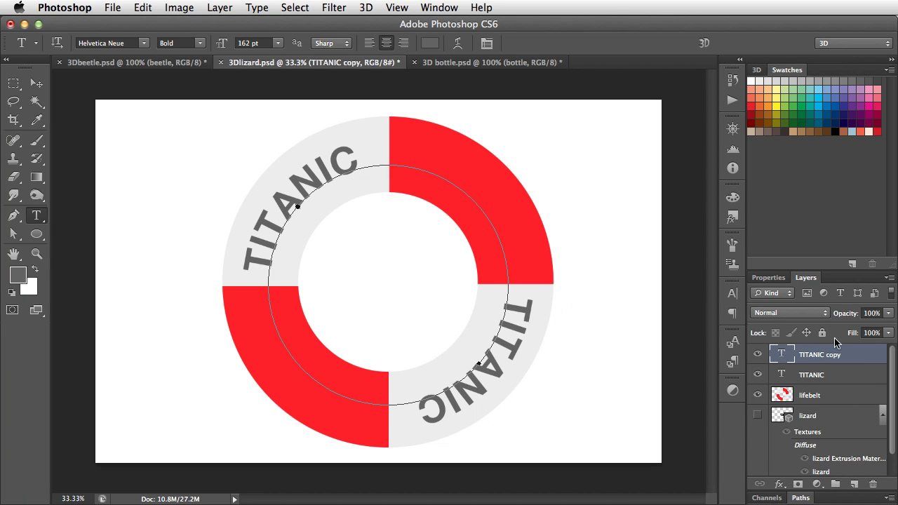
# Select TITANIC, TITANIC copy and lifebelt layers and merge them via Layer > Merge Layers
pyautogui.keyDown('shift'); pyautogui.click(814, 376); pyautogui.keyUp('shift')
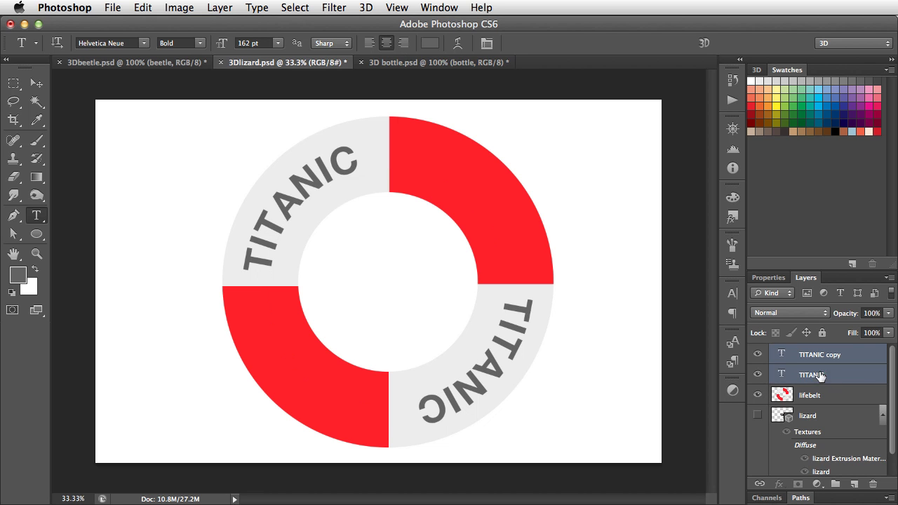
pyautogui.keyDown('shift'); pyautogui.click(839, 397); pyautogui.keyUp('shift')
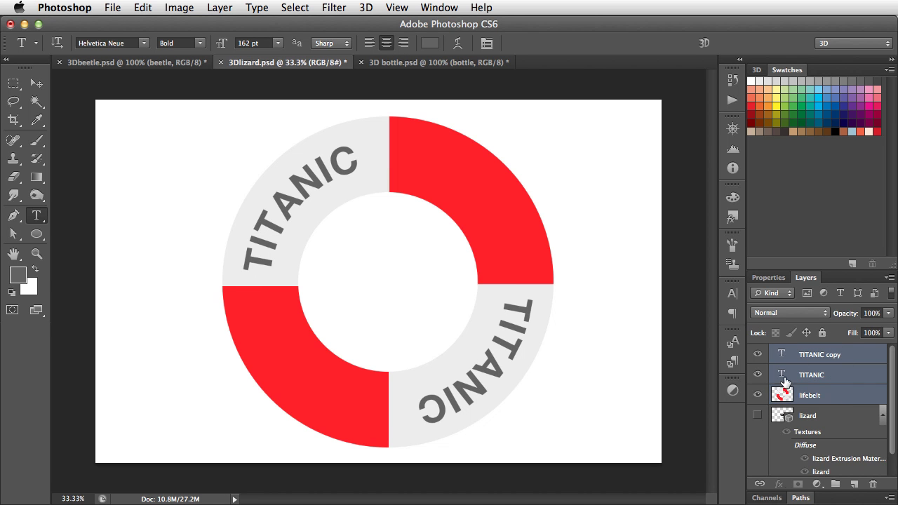
pyautogui.click(220, 7)
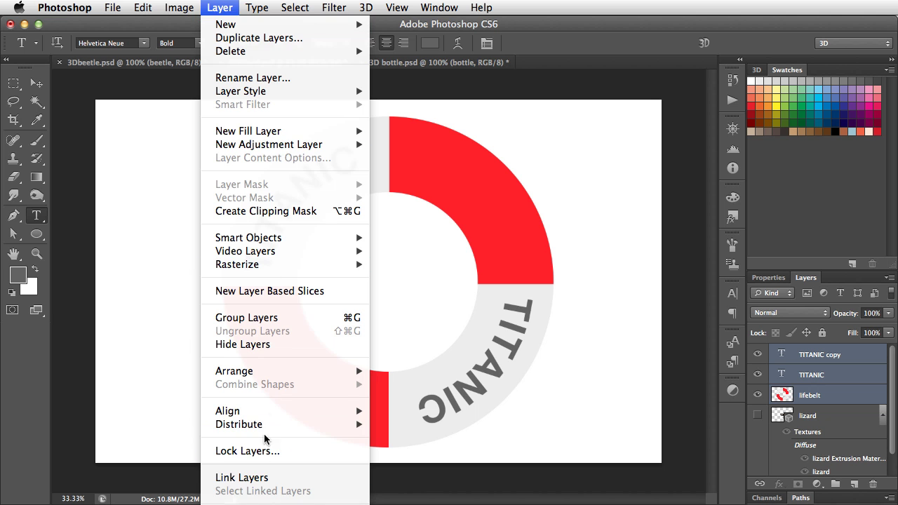
pyautogui.click(284, 502)
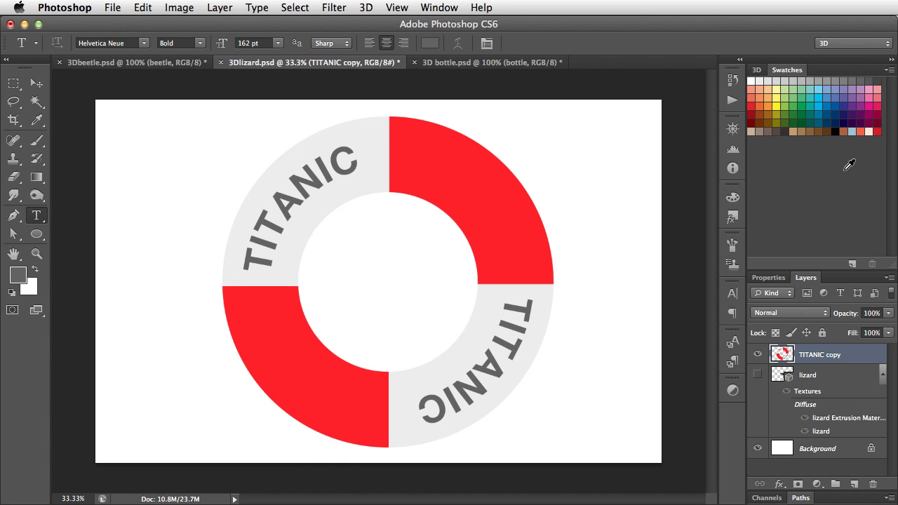
# Extrude the merged lifebelt layer into a 3D object and select its mesh
pyautogui.click(757, 72)
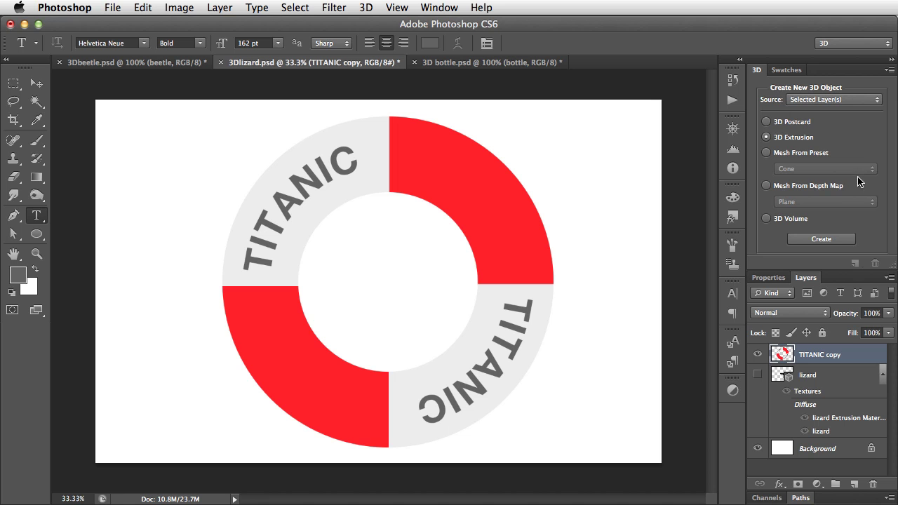
pyautogui.click(818, 240)
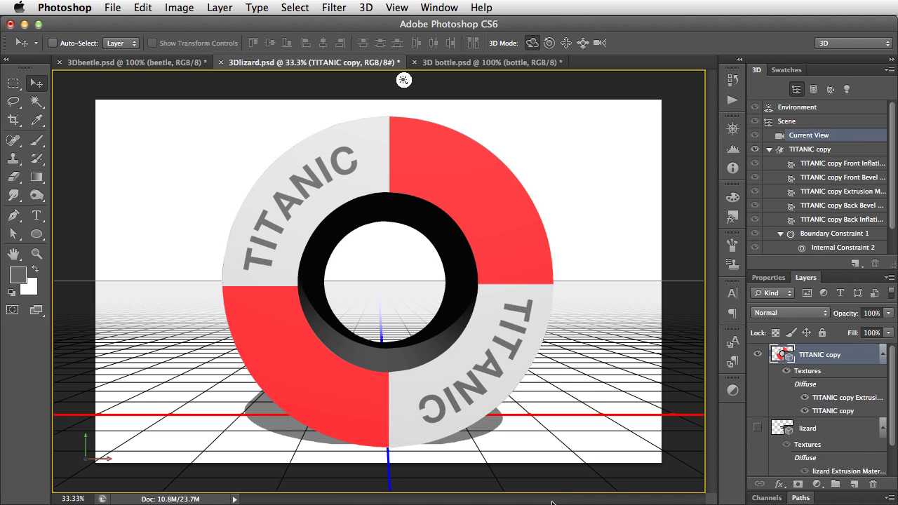
pyautogui.click(773, 280)
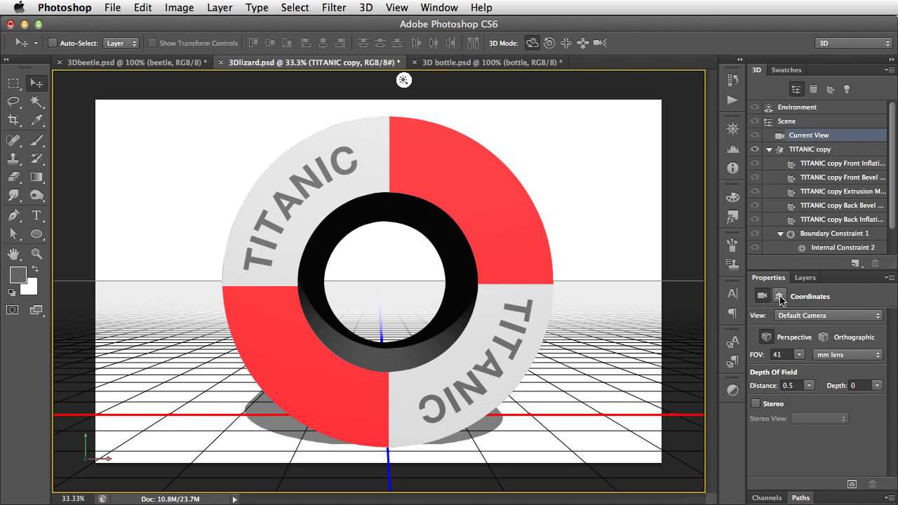
pyautogui.click(792, 151)
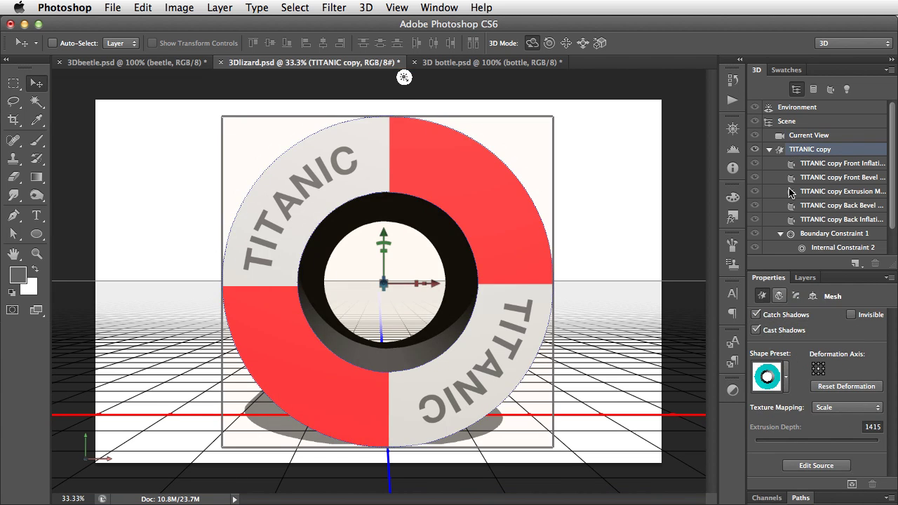
# Apply the inflate shape preset to round the ring and tilt it back about 67°
pyautogui.click(786, 380)
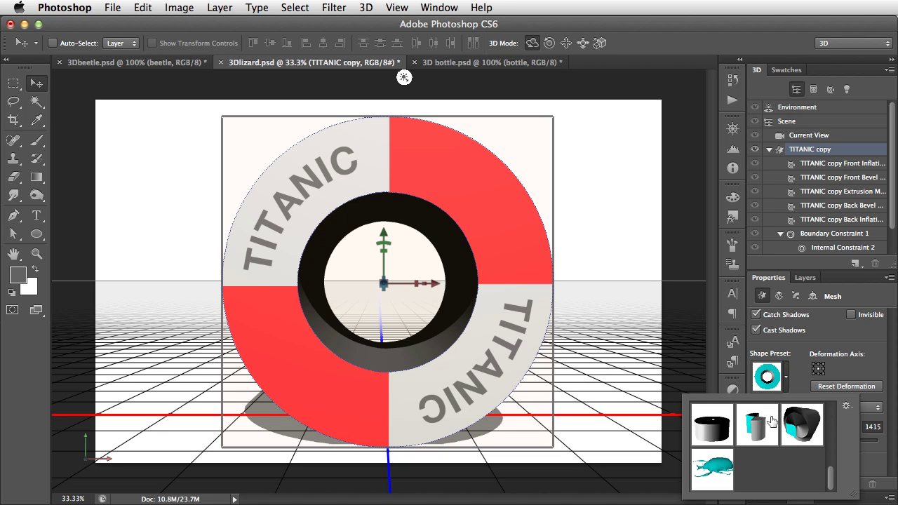
pyautogui.click(713, 470)
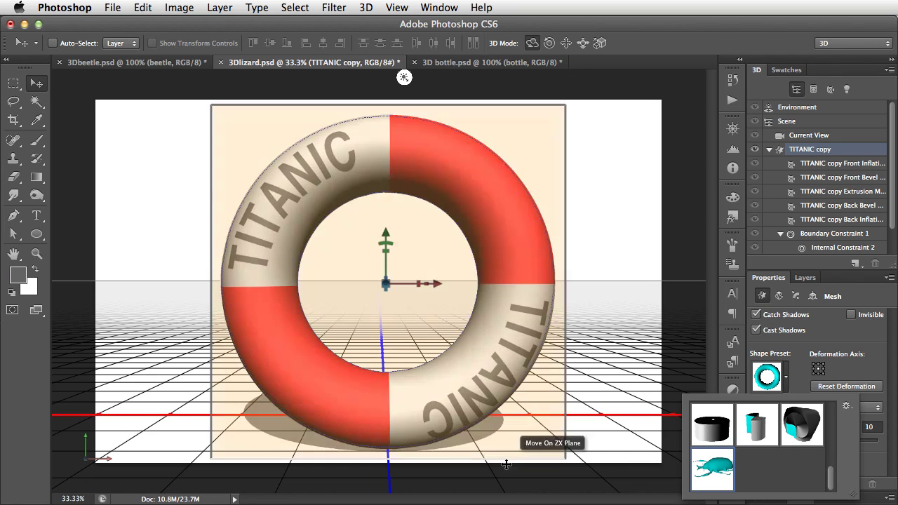
pyautogui.moveTo(510, 453); pyautogui.dragTo(561, 416)
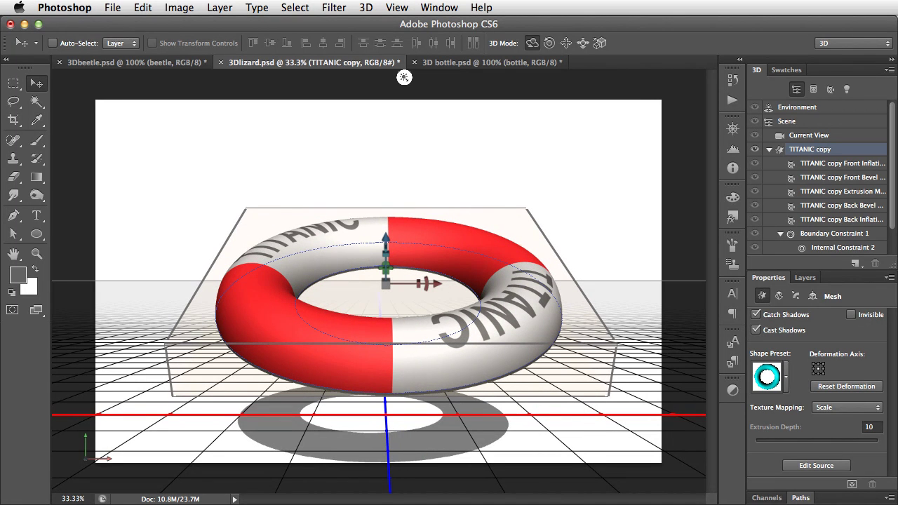
# Cap both the front and back of the lifebelt with a 15% inflation strength
pyautogui.click(780, 296)
pyautogui.click(797, 296)
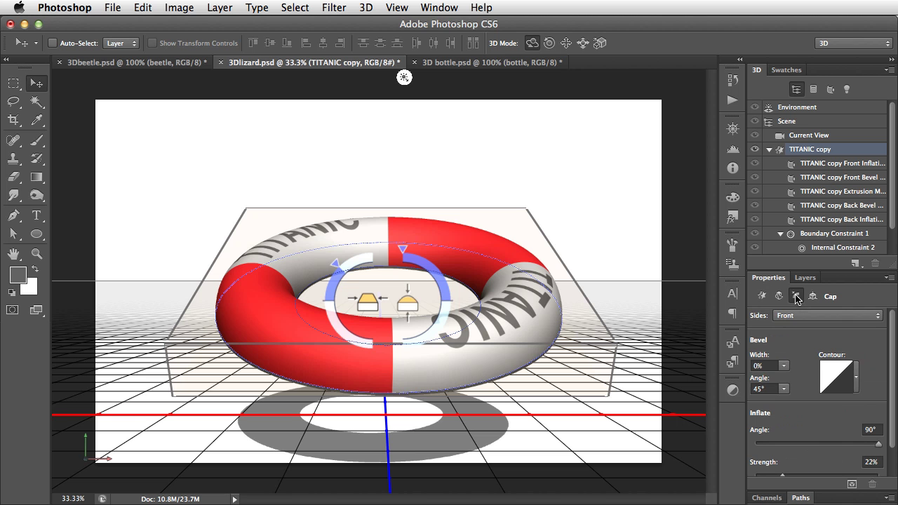
pyautogui.click(804, 316)
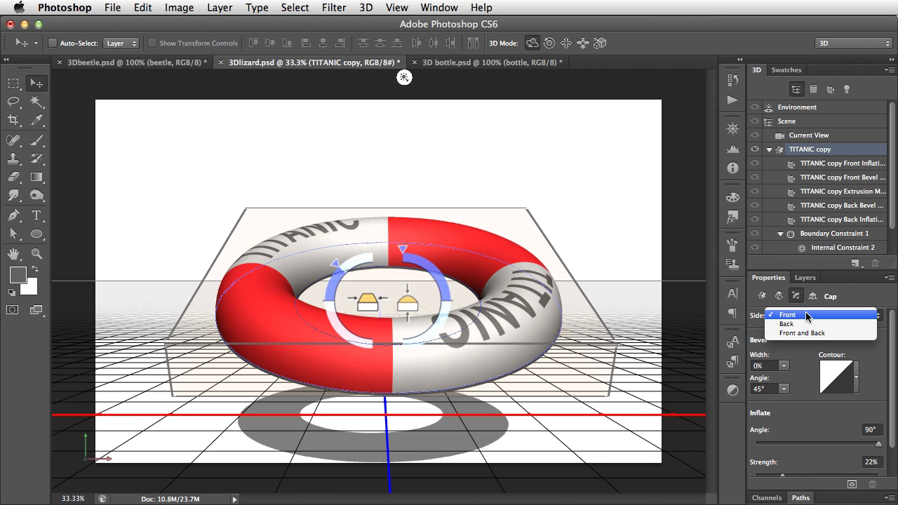
pyautogui.click(806, 334)
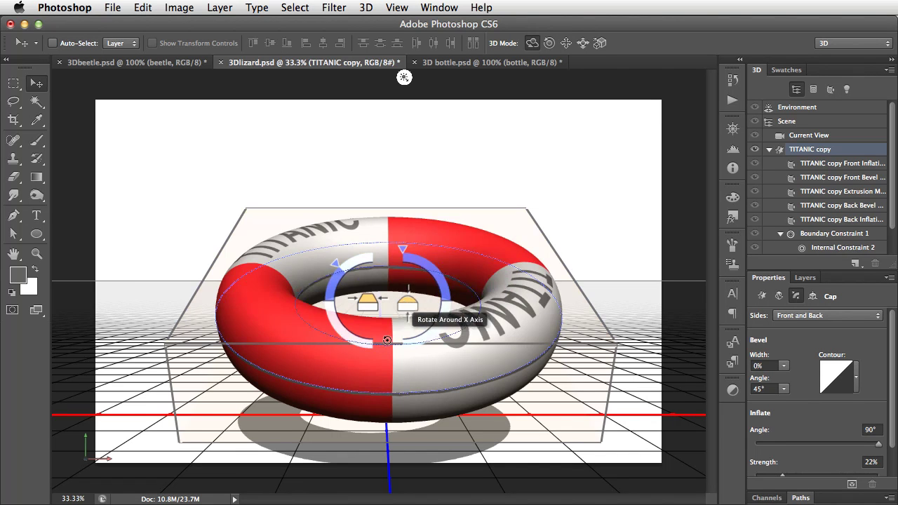
pyautogui.moveTo(408, 290); pyautogui.dragTo(412, 255)
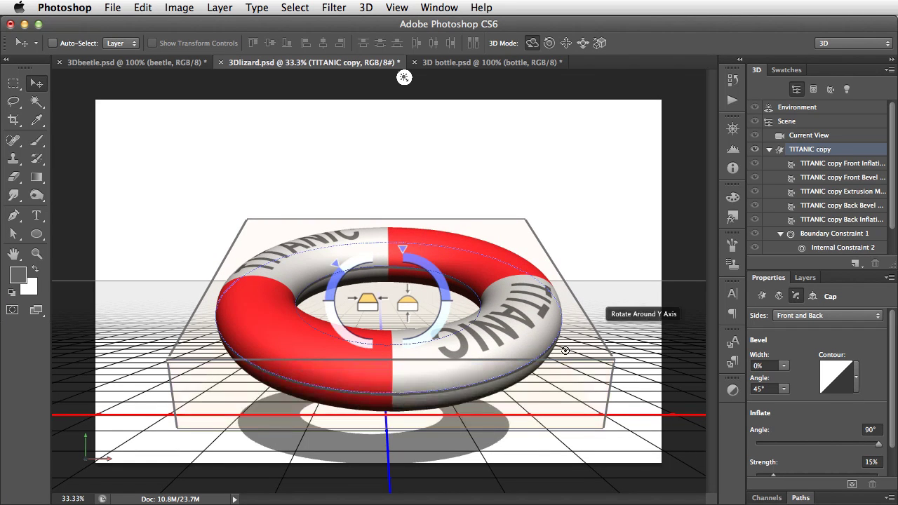
# Rotate the ring around its X, Z and Y axes so it lies nearly flat
pyautogui.moveTo(458, 369); pyautogui.dragTo(457, 372)
pyautogui.moveTo(587, 399); pyautogui.dragTo(236, 402)
pyautogui.moveTo(393, 382)
pyautogui.mouseDown()
pyautogui.moveTo(394, 357)
pyautogui.moveTo(385, 384)
pyautogui.moveTo(382, 373)
pyautogui.mouseUp()
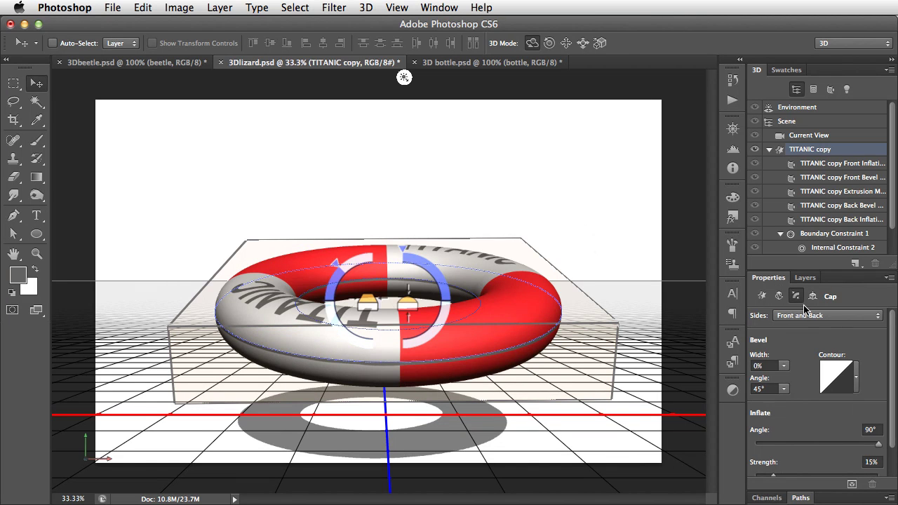
# Set the lifebelt's Deform Extrusion Depth to 0, leaving a smooth rounded torus
pyautogui.click(778, 296)
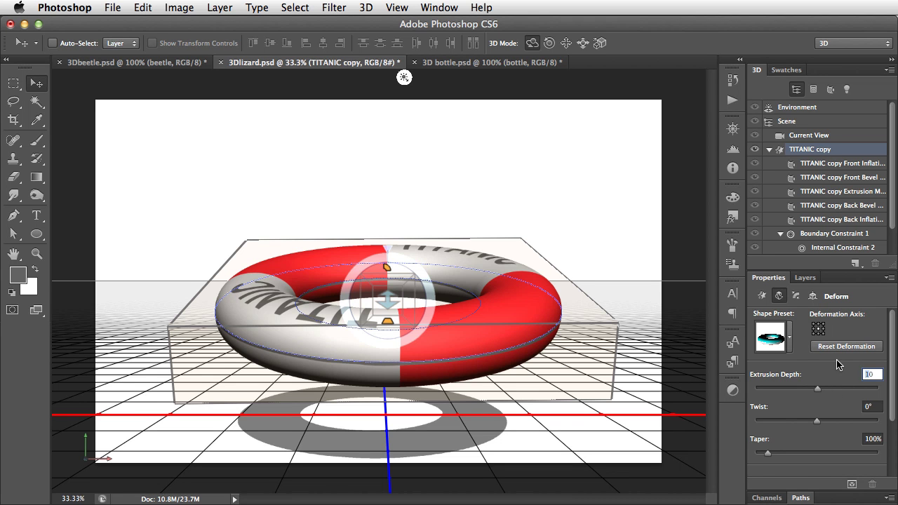
pyautogui.write('0')
pyautogui.press('Tab')
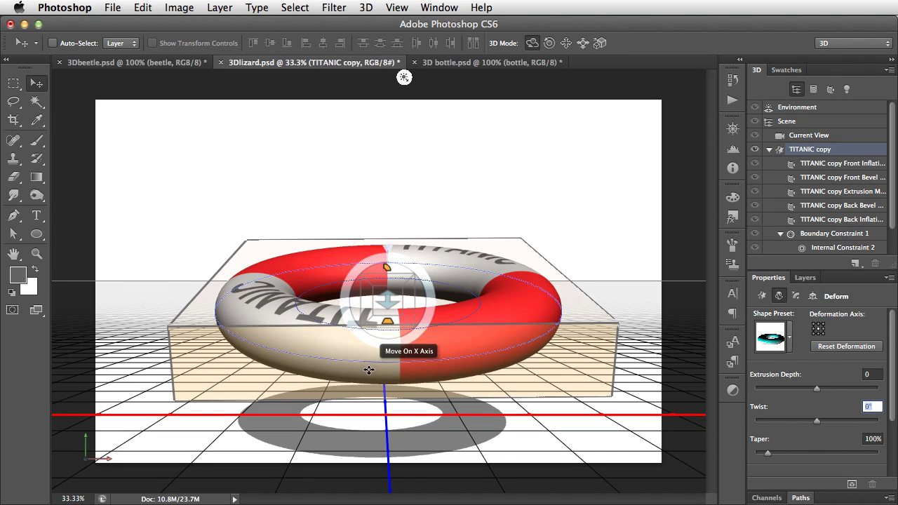
pyautogui.click(364, 373)
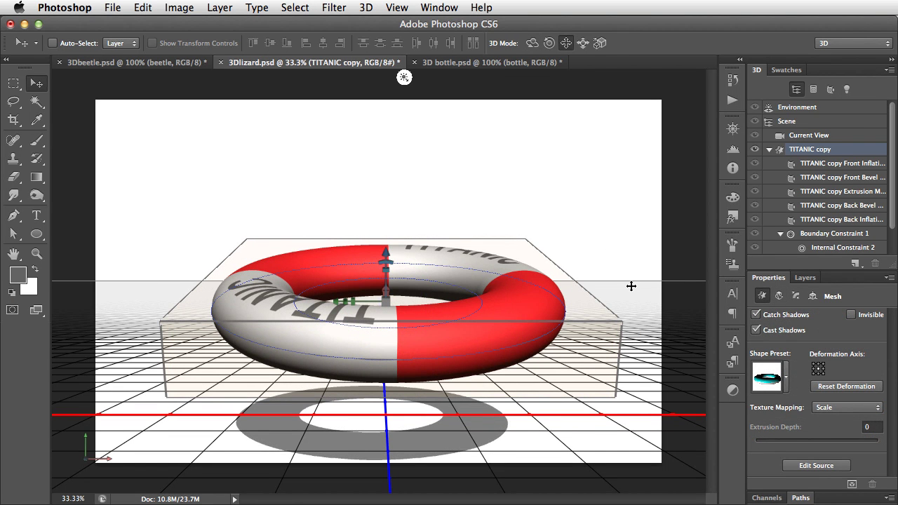
# Show the lizard layer and merge it with TITANIC copy into a single 3D layer
pyautogui.click(806, 278)
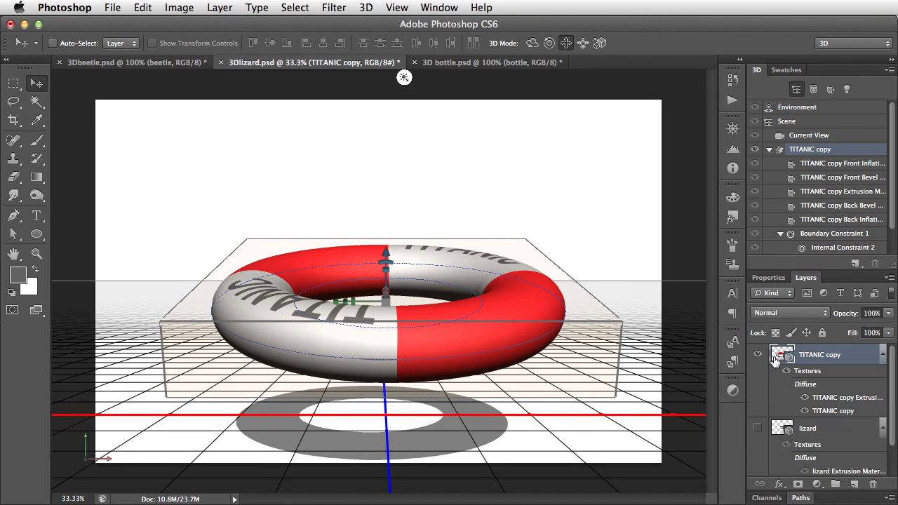
pyautogui.click(757, 430)
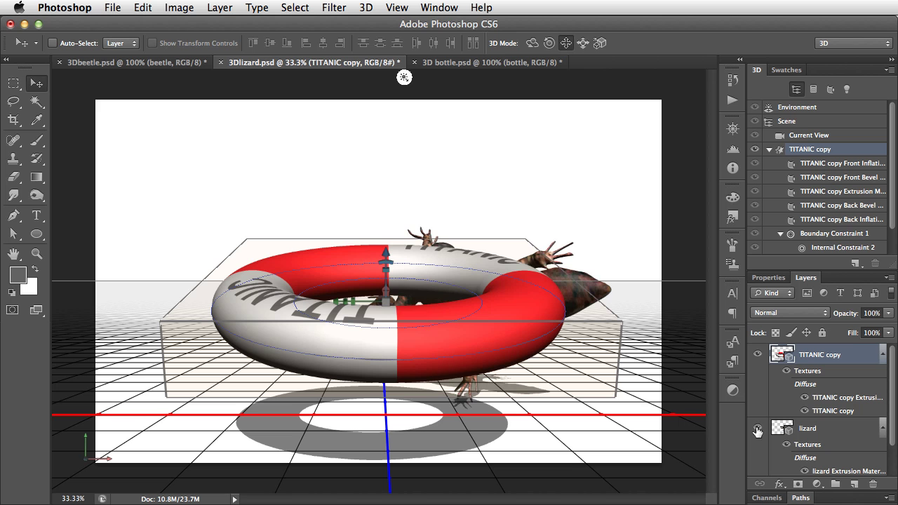
pyautogui.keyDown('shift'); pyautogui.click(835, 430); pyautogui.keyUp('shift')
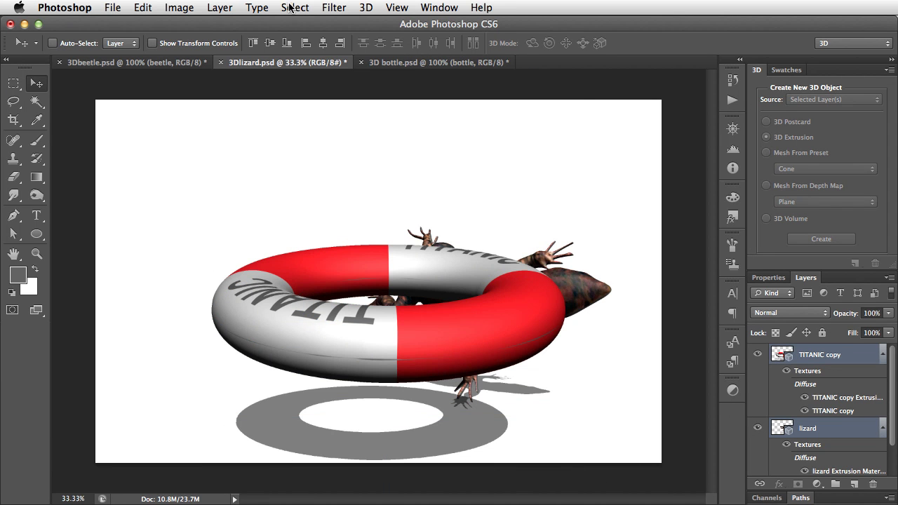
pyautogui.click(365, 8)
pyautogui.click(387, 198)
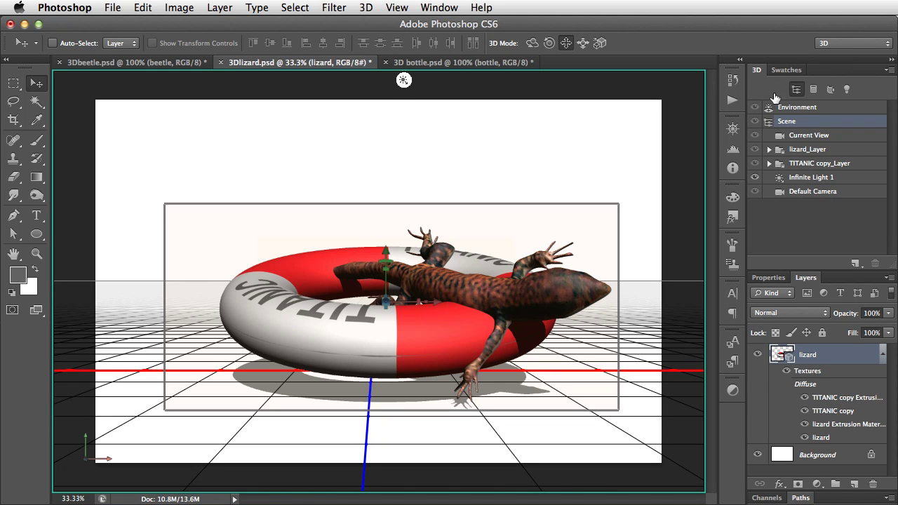
# Rotate the lizard around its Y and X axes within the merged scene
pyautogui.click(778, 152)
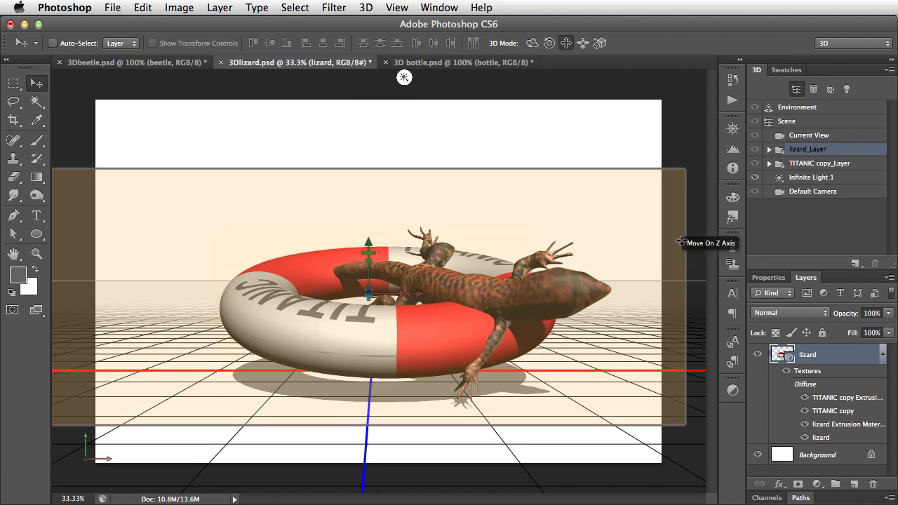
pyautogui.moveTo(673, 317); pyautogui.dragTo(502, 335)
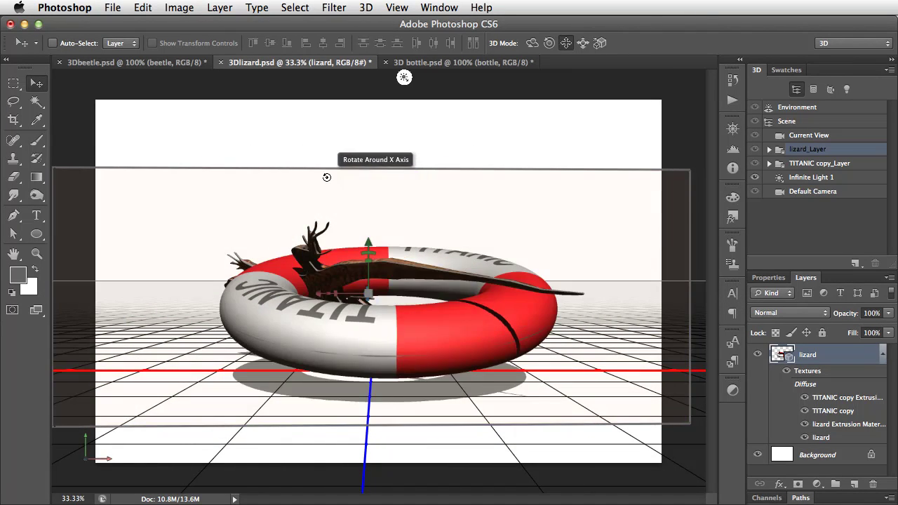
pyautogui.moveTo(325, 176); pyautogui.dragTo(311, 240)
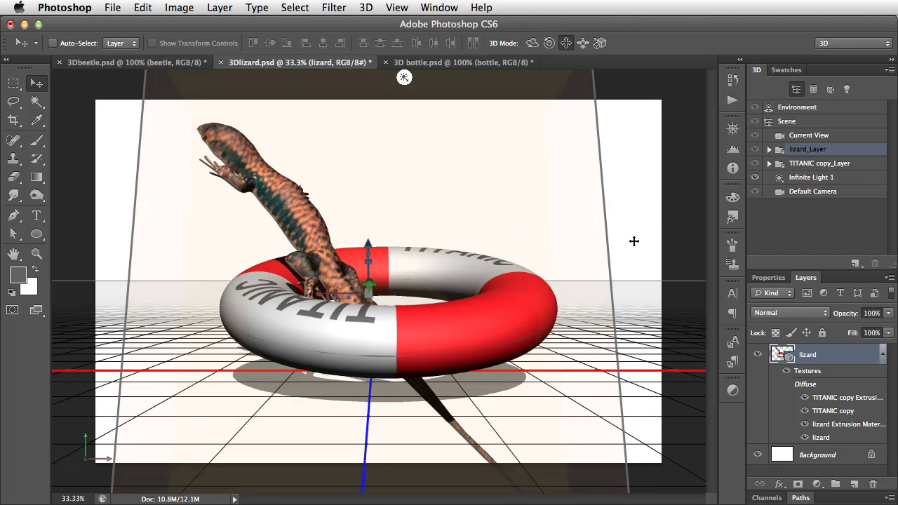
pyautogui.click(634, 240)
# Lay the lizard flat and slide it along X and Z to drape over the ring
pyautogui.click(321, 249)
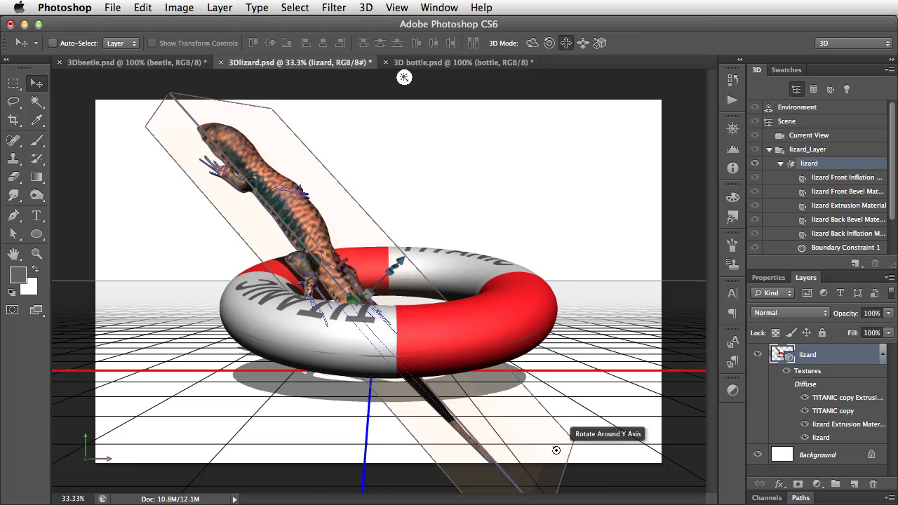
pyautogui.moveTo(562, 452); pyautogui.dragTo(571, 435)
pyautogui.moveTo(309, 266); pyautogui.dragTo(380, 303)
pyautogui.moveTo(470, 273)
pyautogui.mouseDown()
pyautogui.moveTo(467, 306)
pyautogui.moveTo(476, 275)
pyautogui.mouseUp()
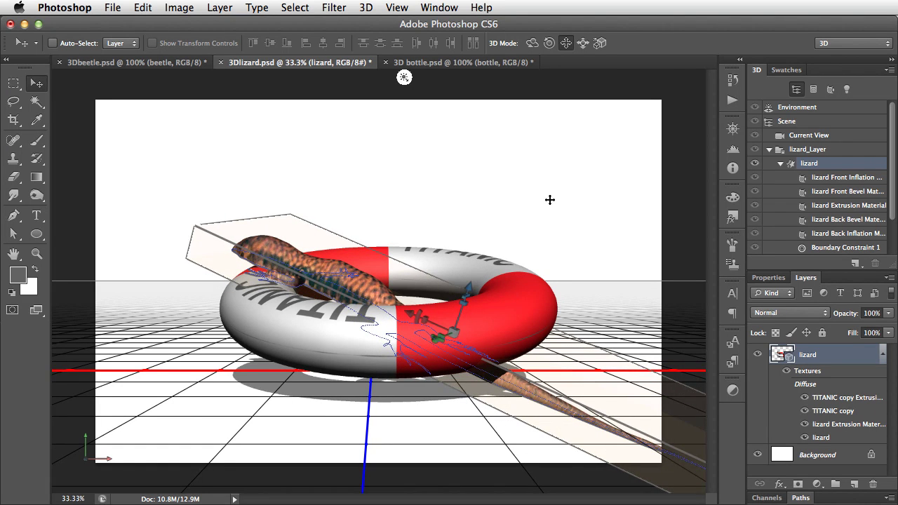
pyautogui.click(550, 199)
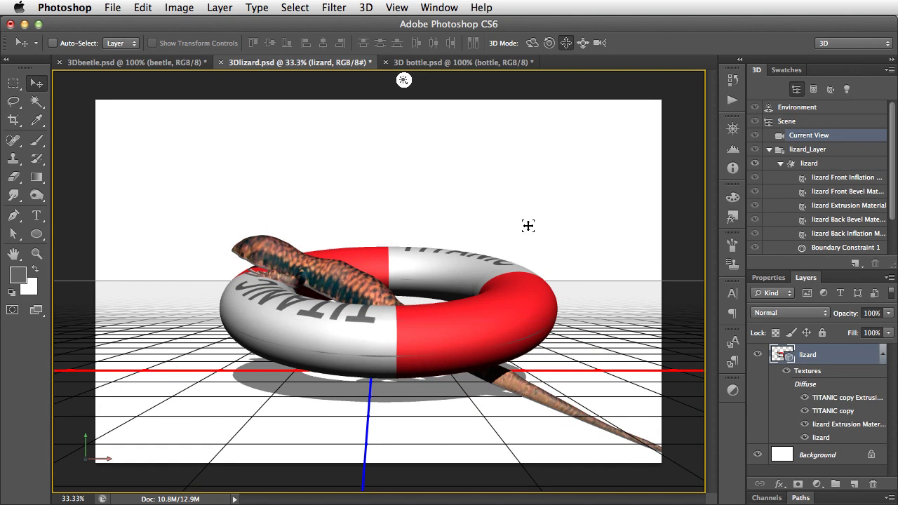
# Lower the whole scene about 23 units along Y so the lizard nestles into the lifebelt
pyautogui.click(774, 124)
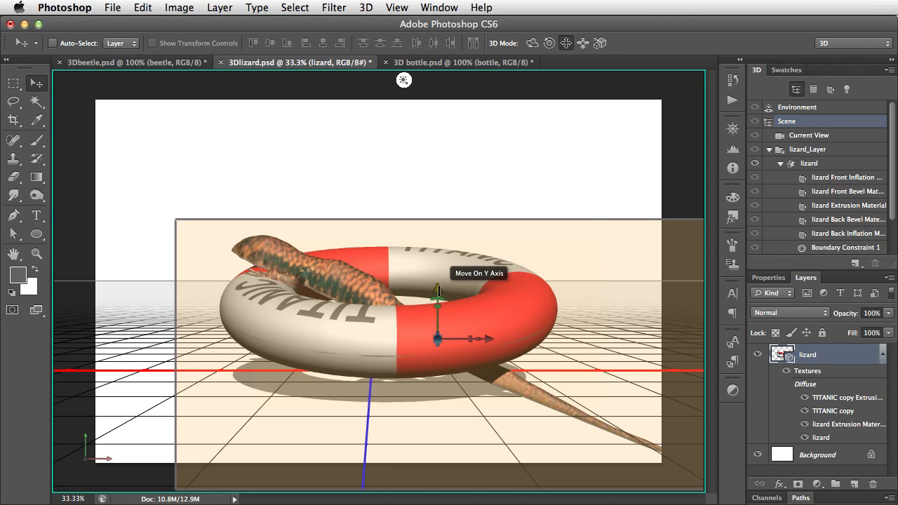
pyautogui.moveTo(436, 289); pyautogui.dragTo(429, 316)
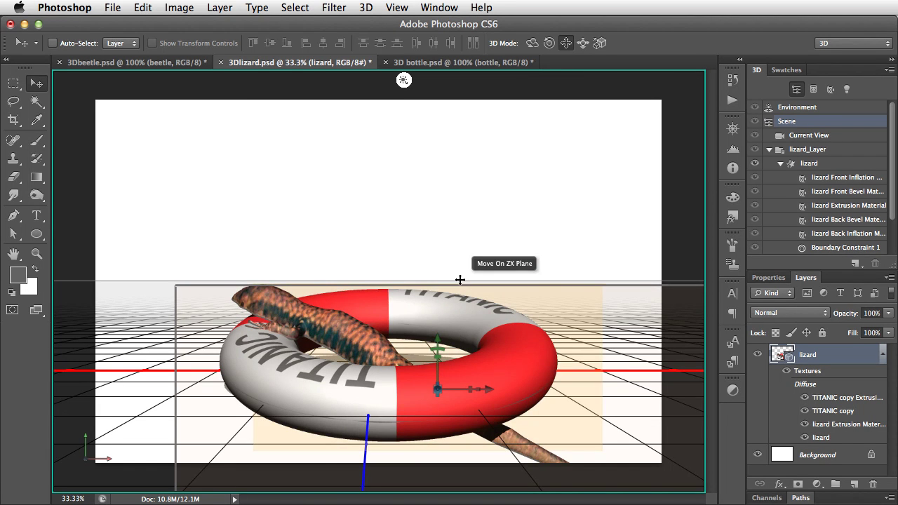
pyautogui.moveTo(458, 289); pyautogui.dragTo(460, 285)
pyautogui.moveTo(436, 336); pyautogui.dragTo(436, 337)
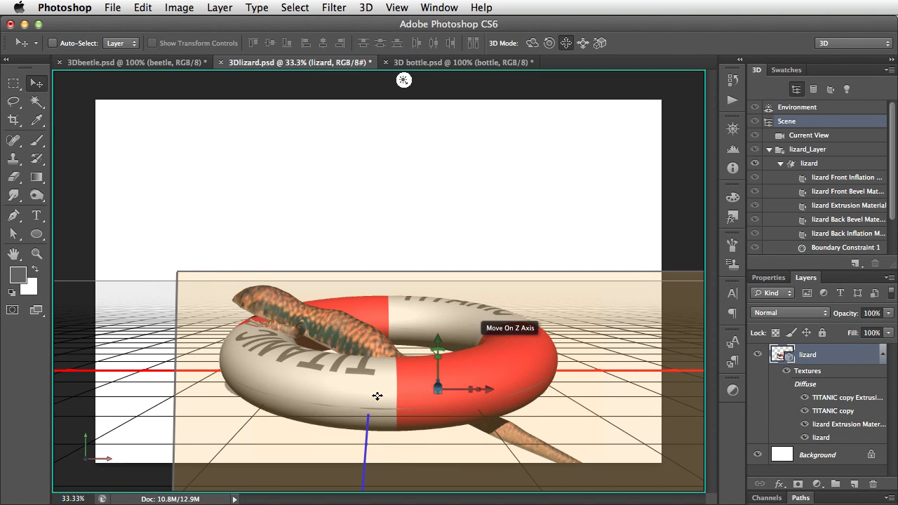
# Enable the scene's Cross Section and shift its X-axis cutting plane across the lifebelt
pyautogui.click(770, 278)
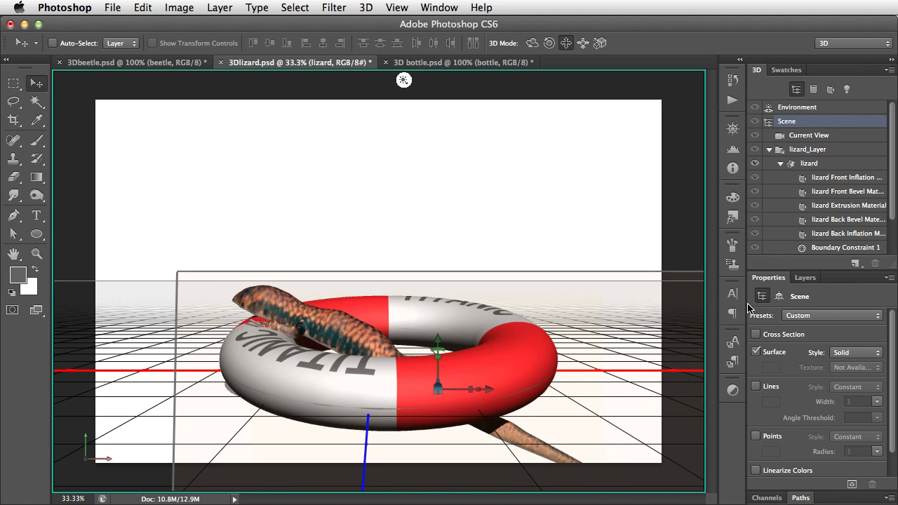
pyautogui.click(756, 335)
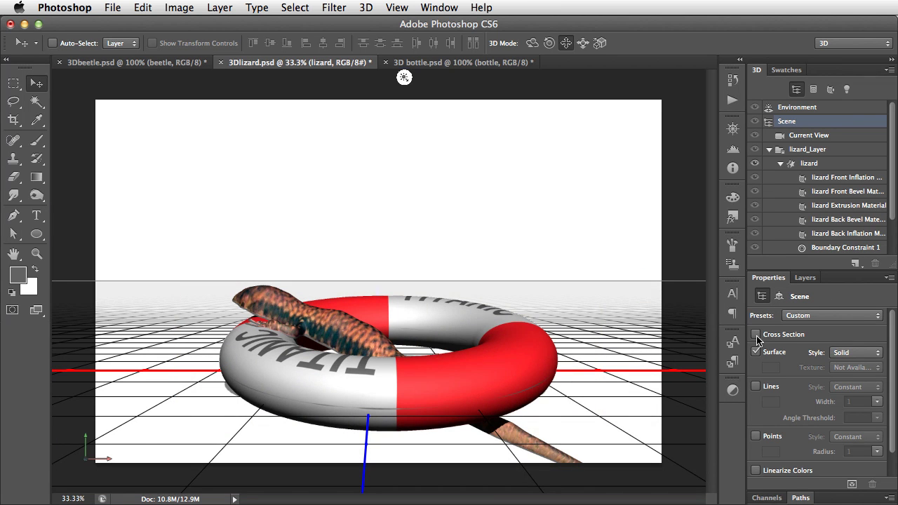
pyautogui.click(757, 335)
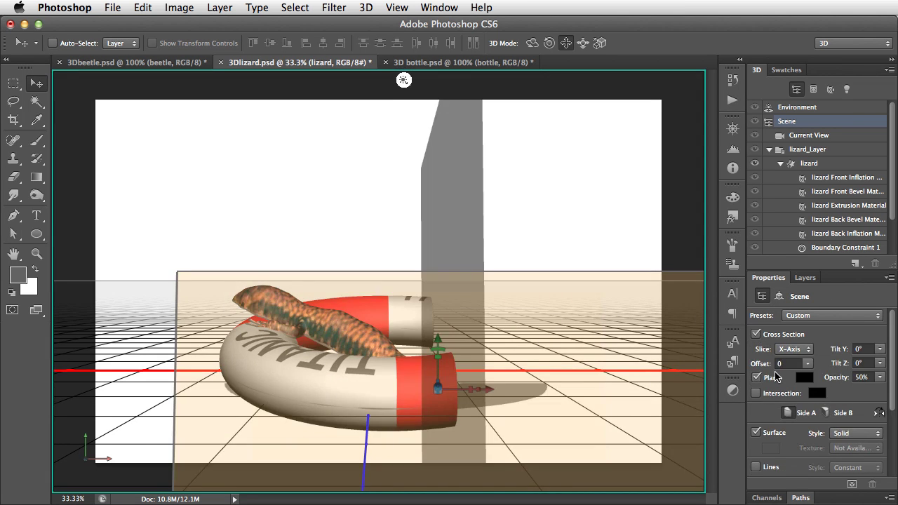
pyautogui.click(773, 377)
pyautogui.click(772, 376)
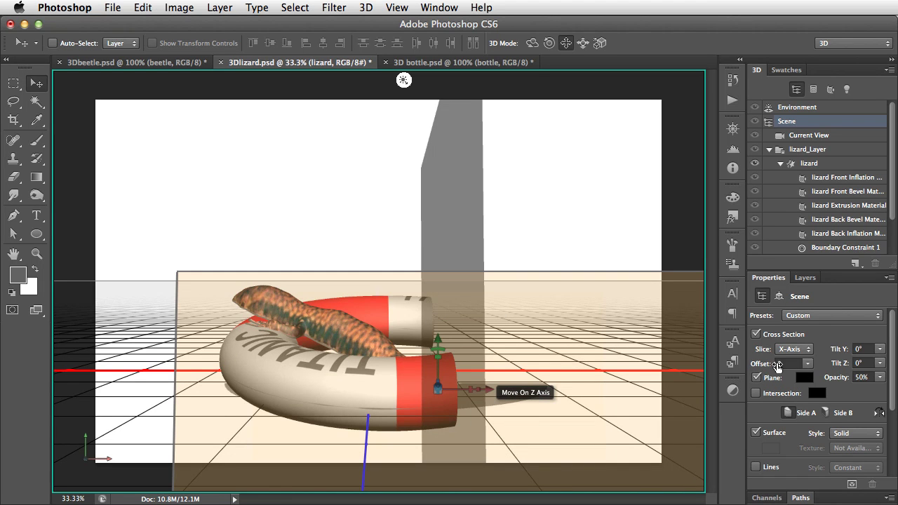
pyautogui.moveTo(762, 368); pyautogui.dragTo(789, 372)
# Slice along the Y axis at offset +12 with a +13° X tilt, keeping Side B and hiding the plane
pyautogui.click(796, 349)
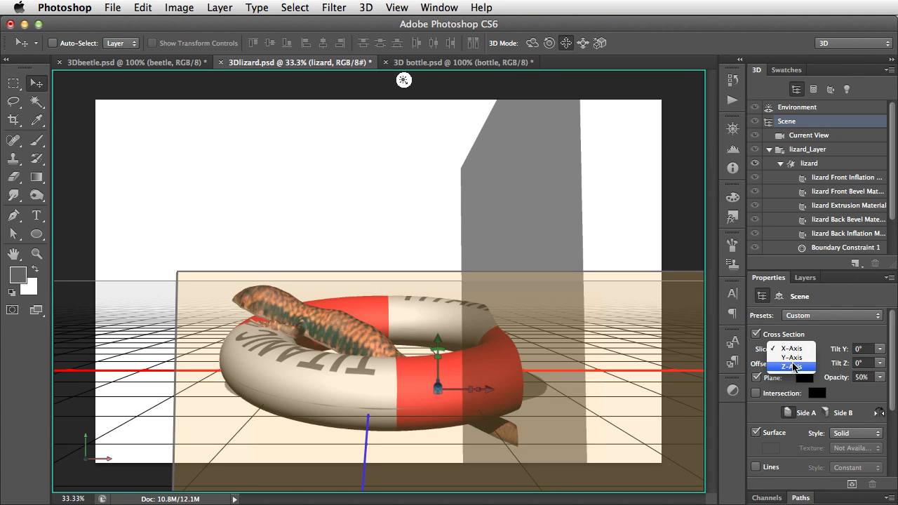
pyautogui.click(792, 358)
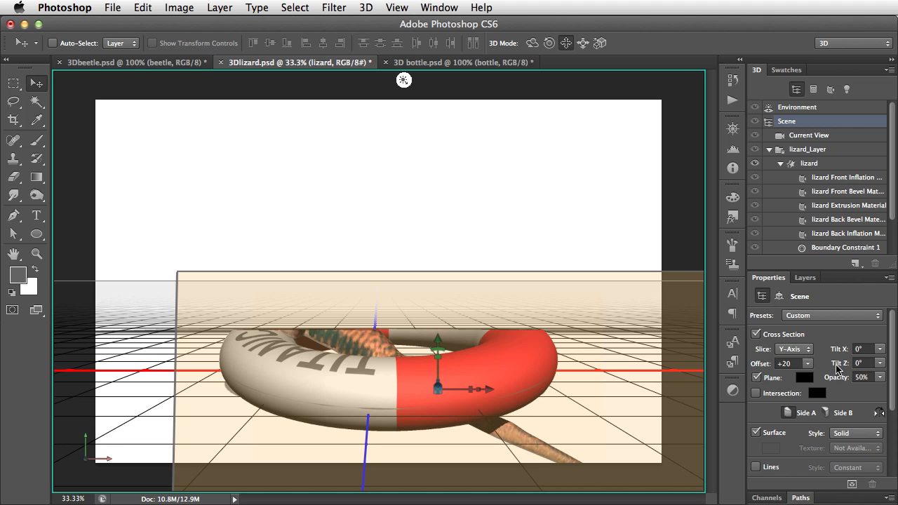
pyautogui.moveTo(765, 367); pyautogui.dragTo(758, 363)
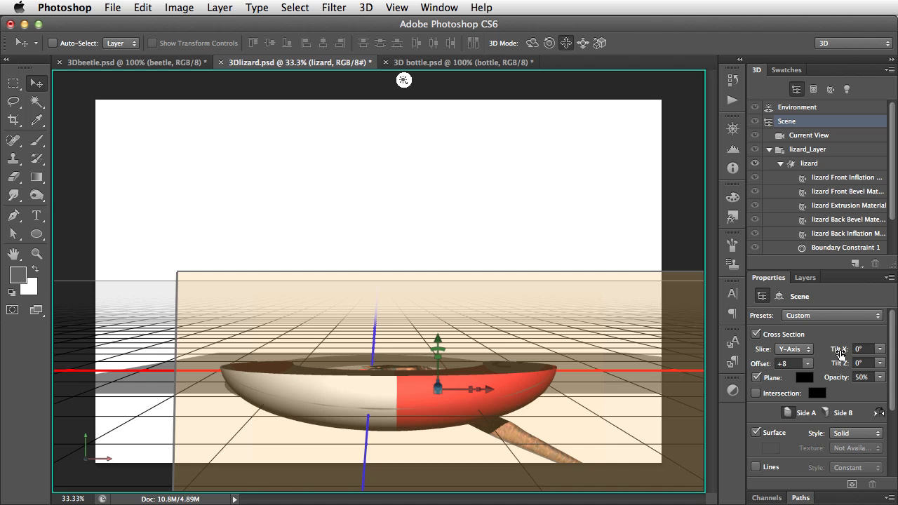
pyautogui.moveTo(843, 352); pyautogui.dragTo(856, 349)
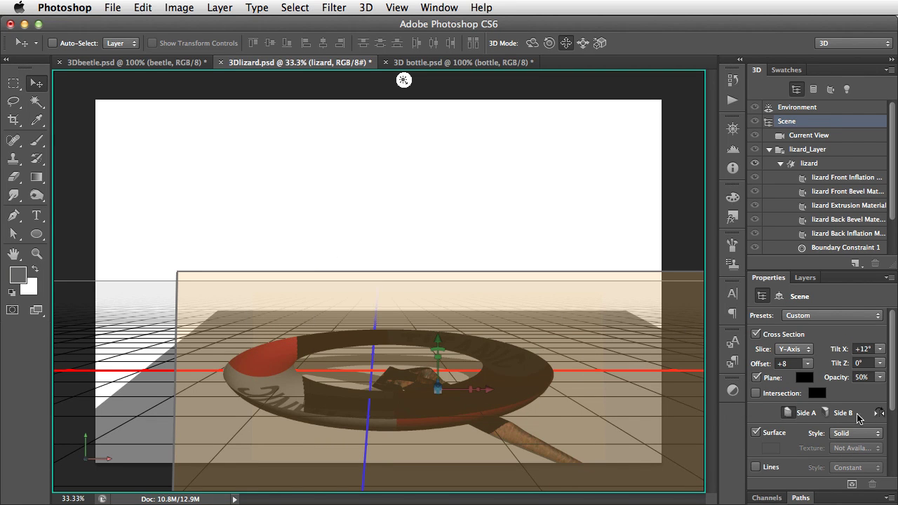
pyautogui.click(878, 413)
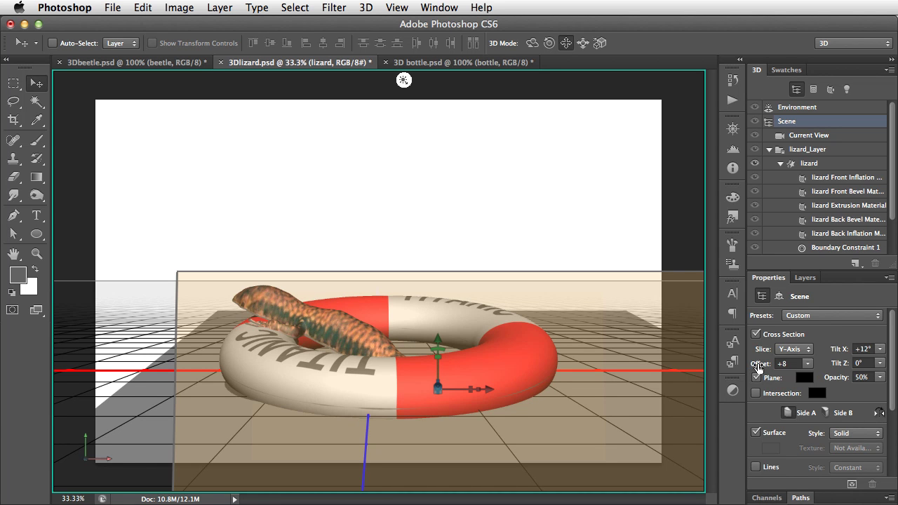
pyautogui.moveTo(757, 366)
pyautogui.mouseDown()
pyautogui.moveTo(767, 363)
pyautogui.moveTo(760, 369)
pyautogui.mouseUp()
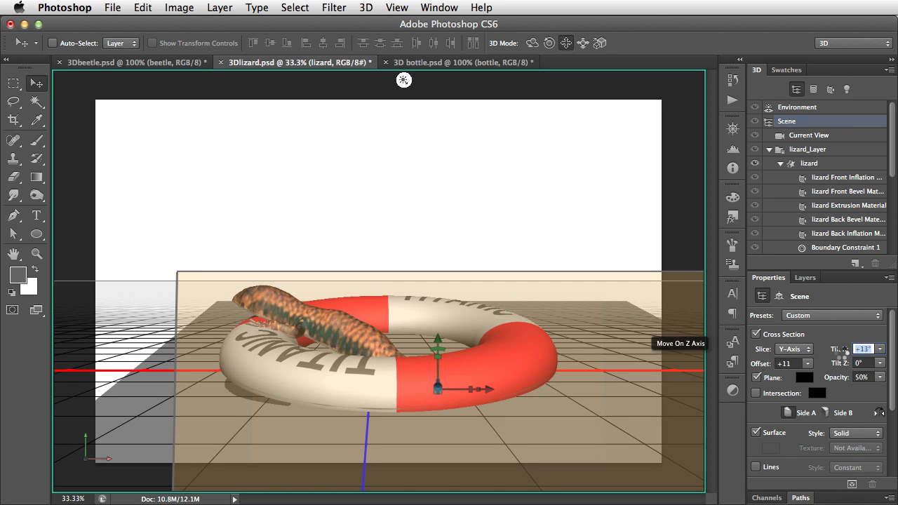
pyautogui.moveTo(760, 368); pyautogui.dragTo(762, 364)
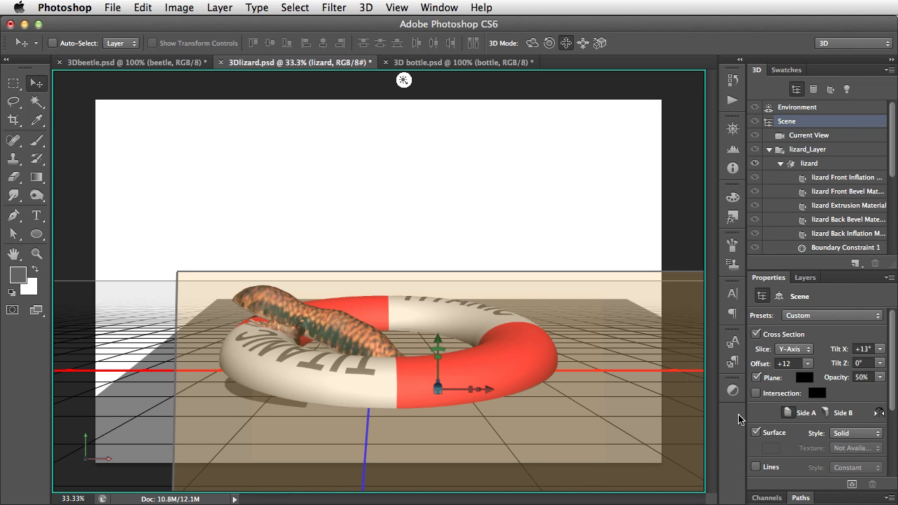
pyautogui.click(756, 378)
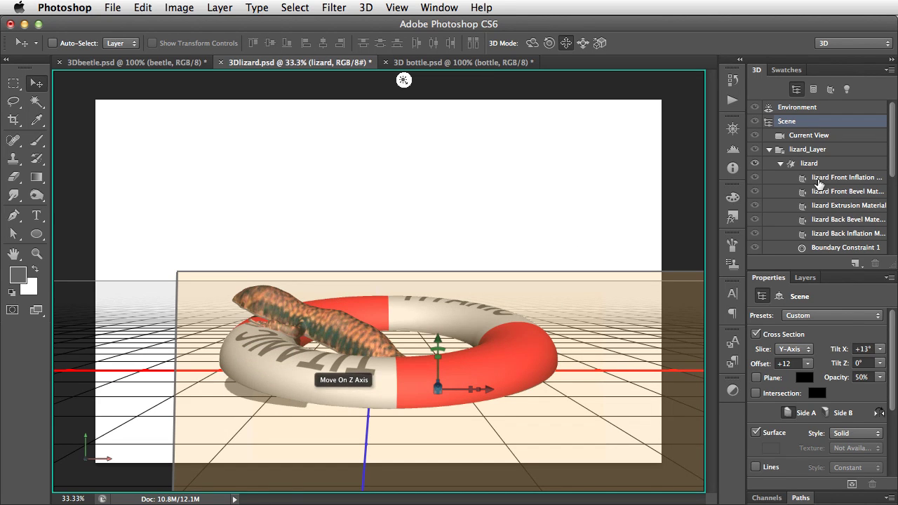
# Set the Environment's ground-plane shadow opacity to 0%
pyautogui.click(770, 110)
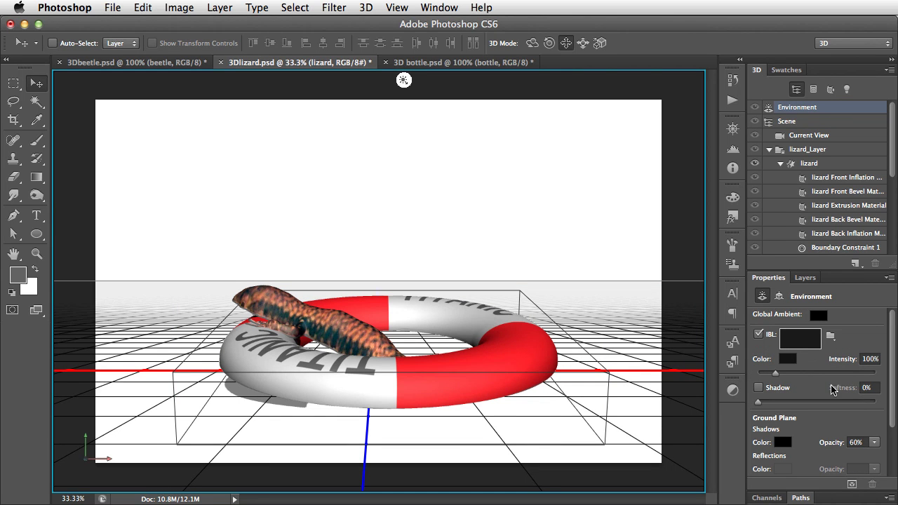
pyautogui.click(874, 443)
pyautogui.moveTo(869, 455); pyautogui.dragTo(814, 456)
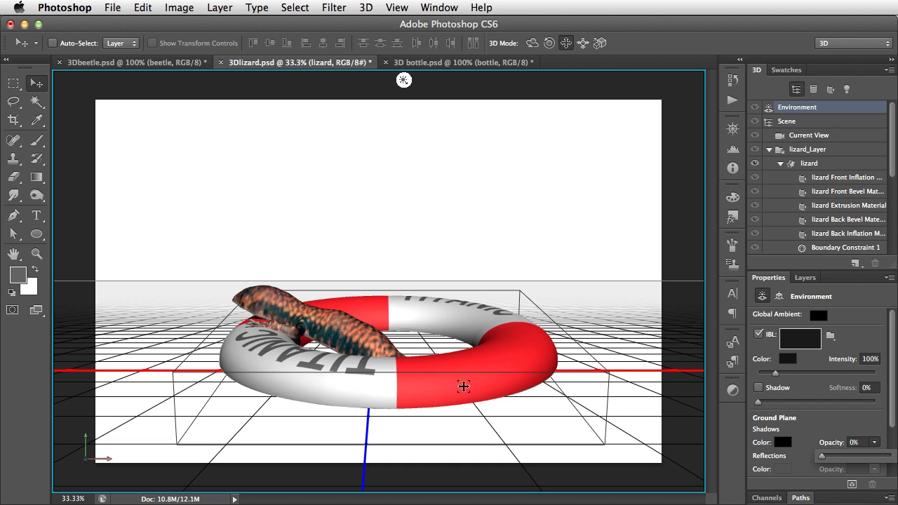
pyautogui.click(780, 121)
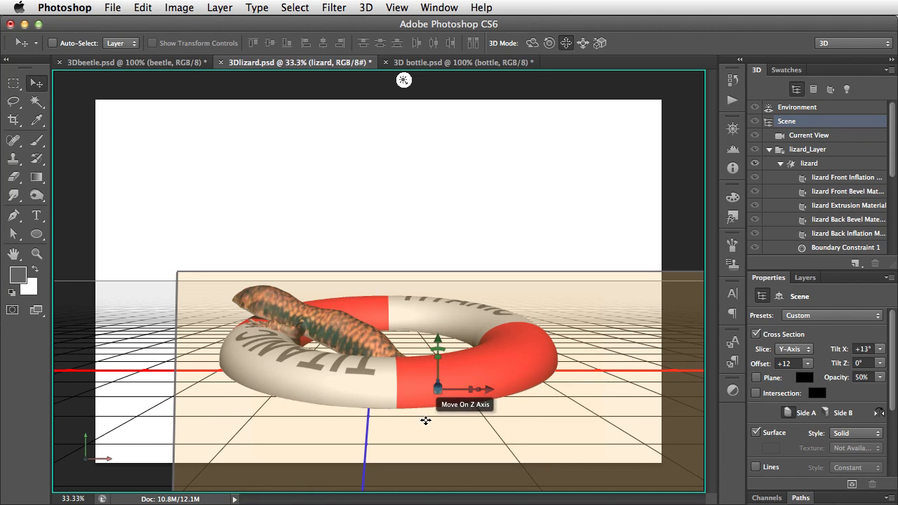
# Duplicate the lizard 3D layer and place the copy below the original
pyautogui.click(806, 279)
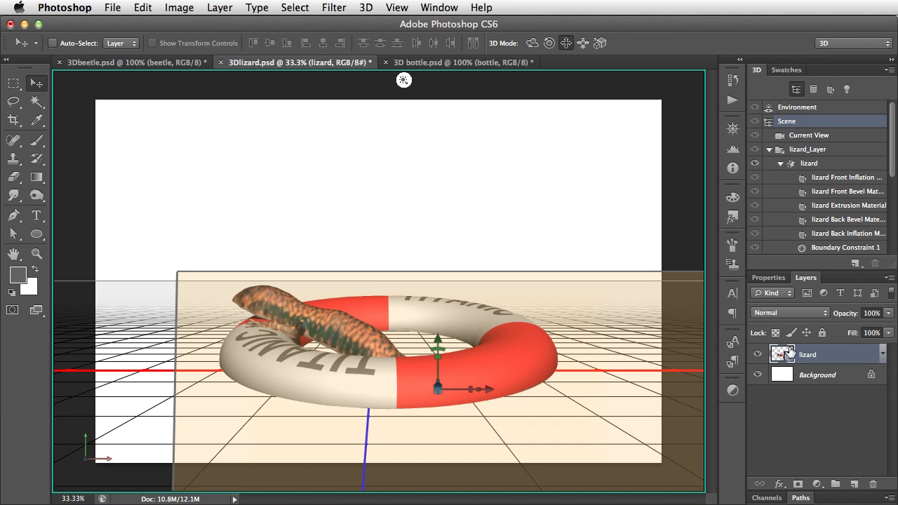
pyautogui.moveTo(785, 355); pyautogui.dragTo(852, 481)
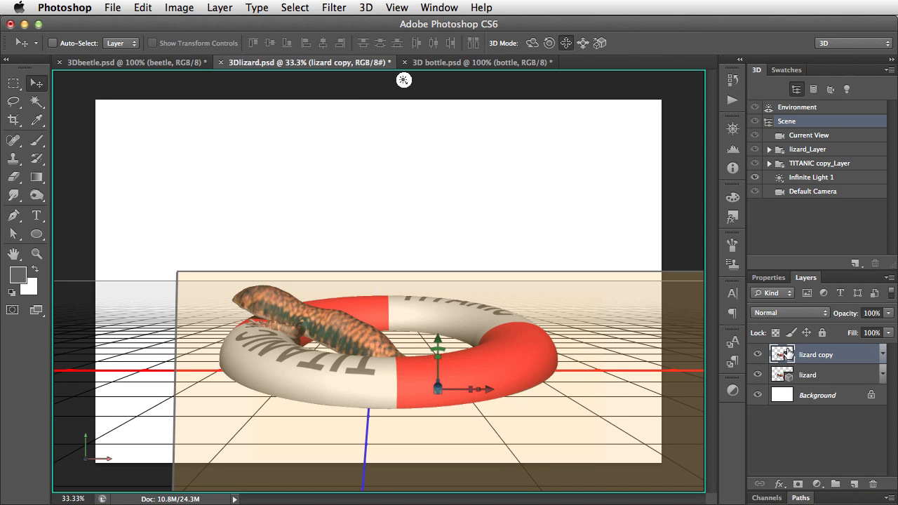
pyautogui.moveTo(786, 354); pyautogui.dragTo(785, 382)
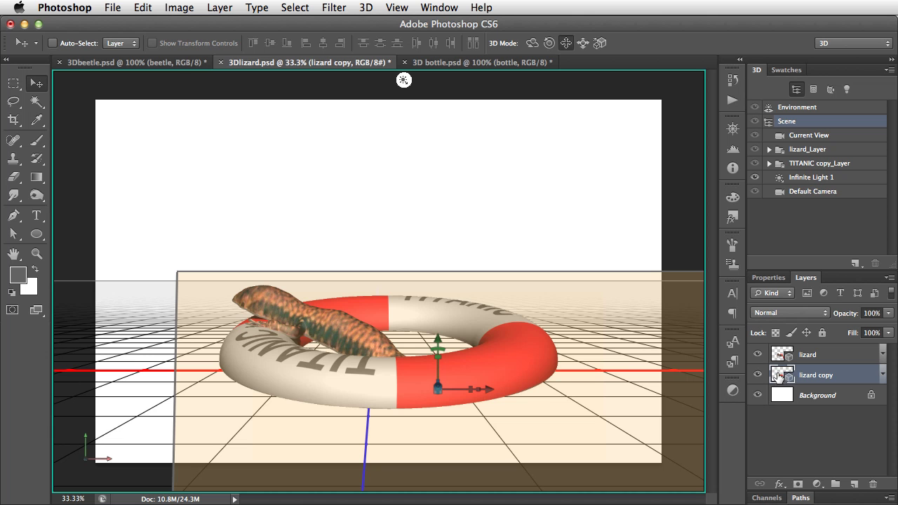
# Turn off Cross Section on the lizard copy and set its layer opacity to 46%
pyautogui.click(768, 277)
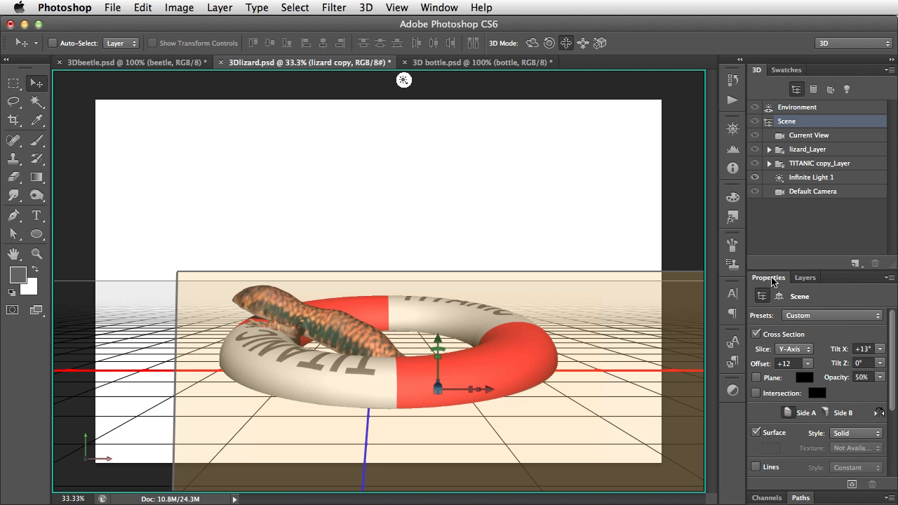
pyautogui.click(756, 334)
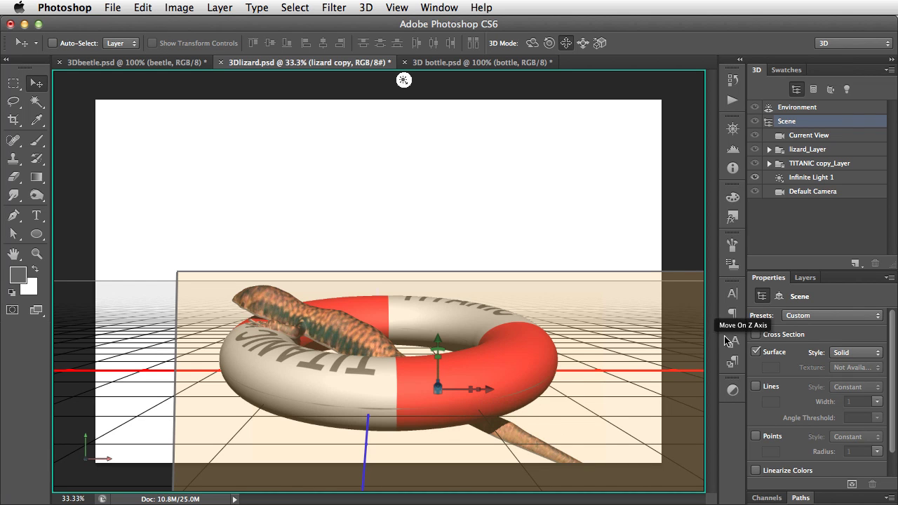
pyautogui.click(805, 278)
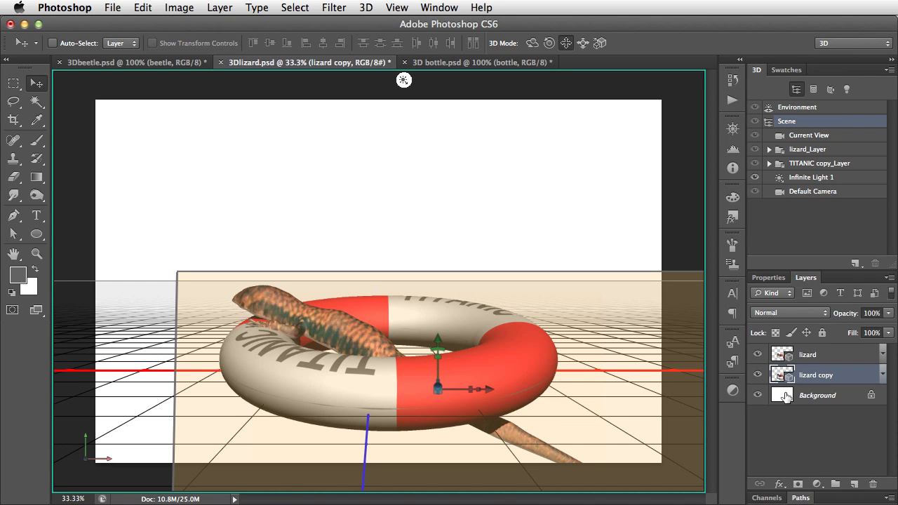
pyautogui.moveTo(849, 320); pyautogui.dragTo(814, 323)
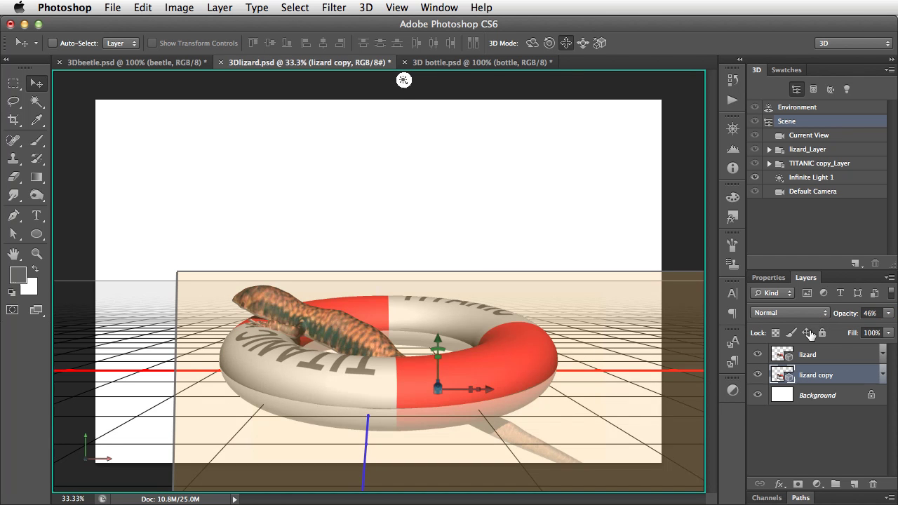
# Paste the ocean photo as Layer 1 just above the Background layer
pyautogui.click(782, 398)
pyautogui.press('super+v')
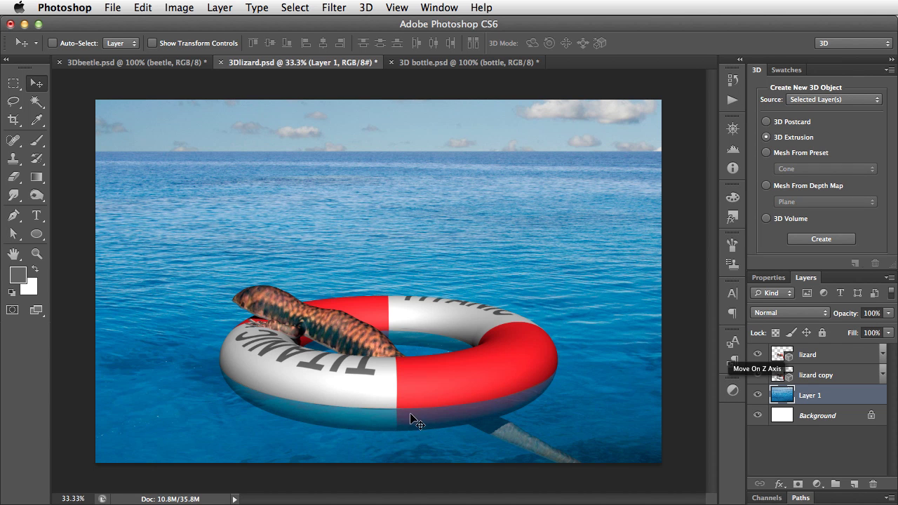
pyautogui.click(778, 360)
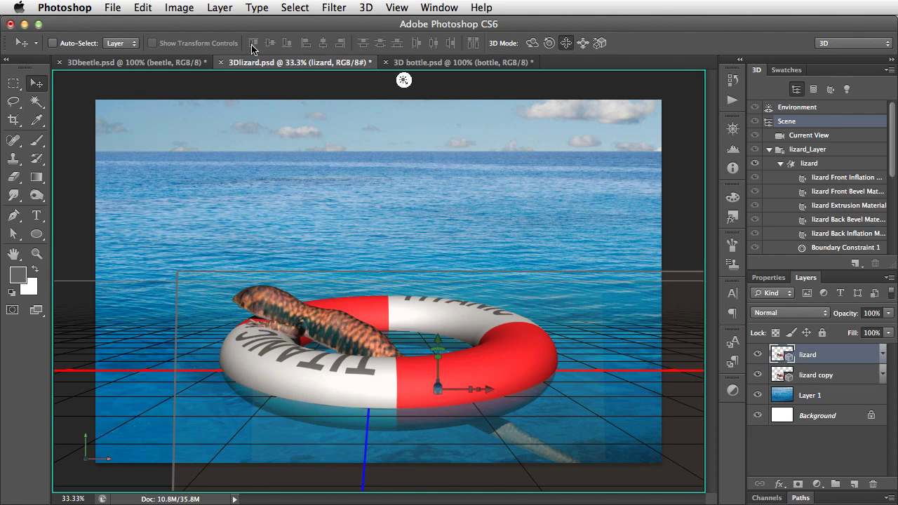
# Add a Reveal All layer mask to the sliced lizard layer
pyautogui.click(219, 7)
pyautogui.moveTo(256, 185)
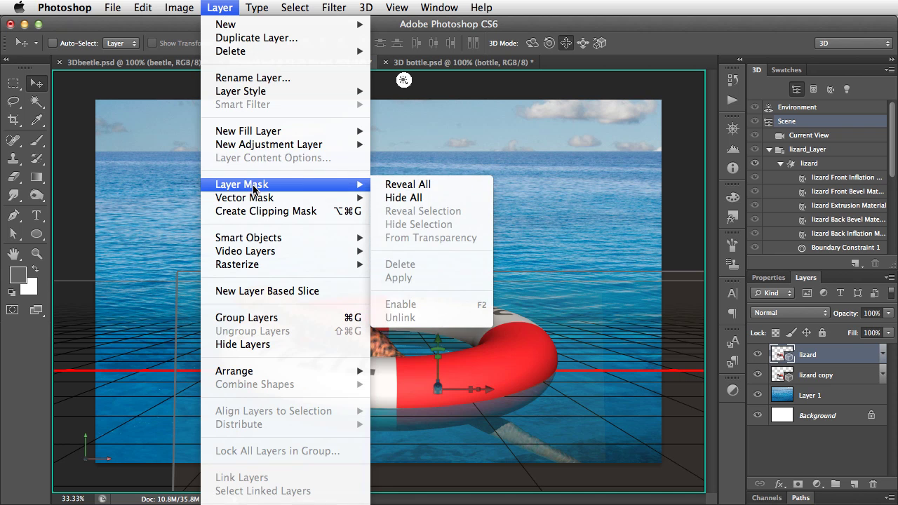
pyautogui.click(403, 186)
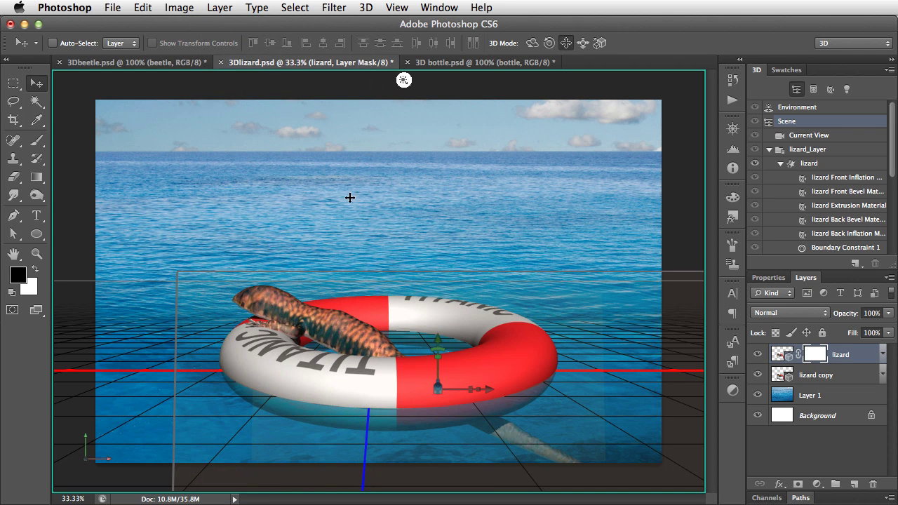
# With a 20 px hard round brush, paint black along the ring's lower waterline edge on the mask
pyautogui.click(37, 141)
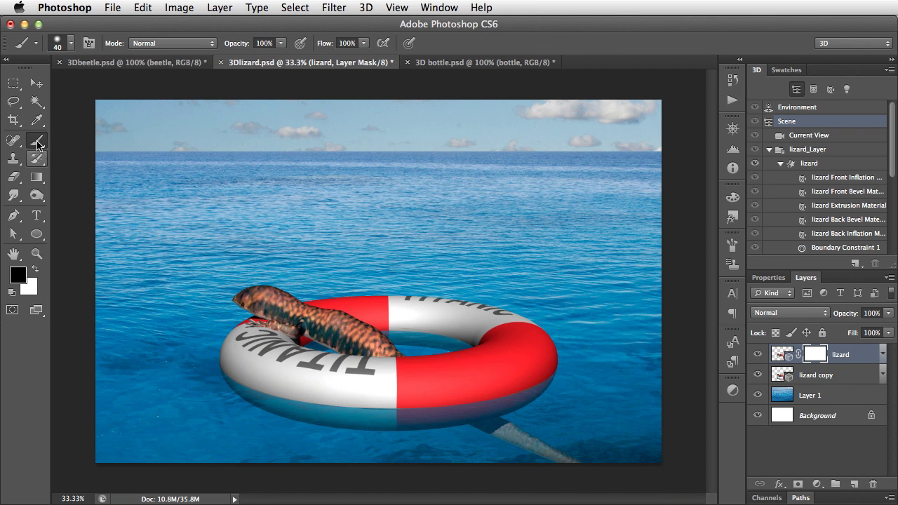
pyautogui.rightClick(198, 269)
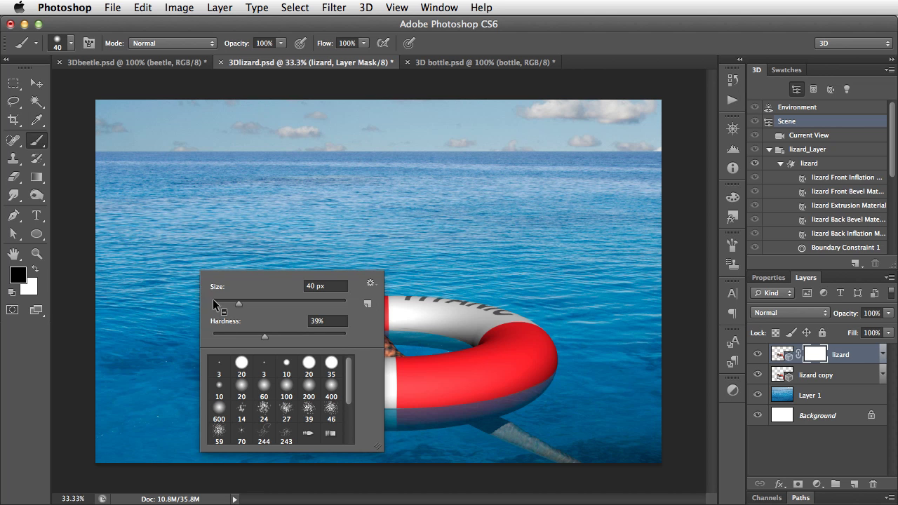
pyautogui.click(241, 362)
pyautogui.click(176, 351)
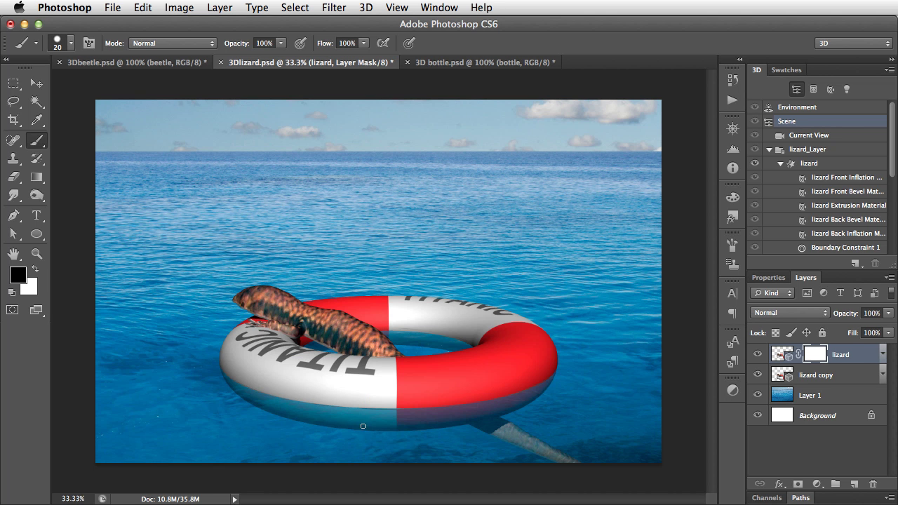
pyautogui.moveTo(223, 374)
pyautogui.mouseDown()
pyautogui.moveTo(348, 410)
pyautogui.moveTo(453, 404)
pyautogui.mouseUp()
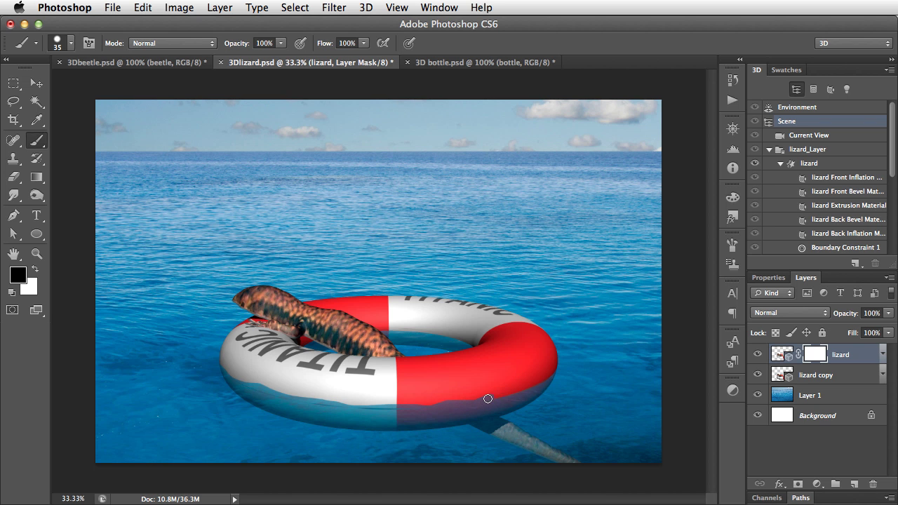